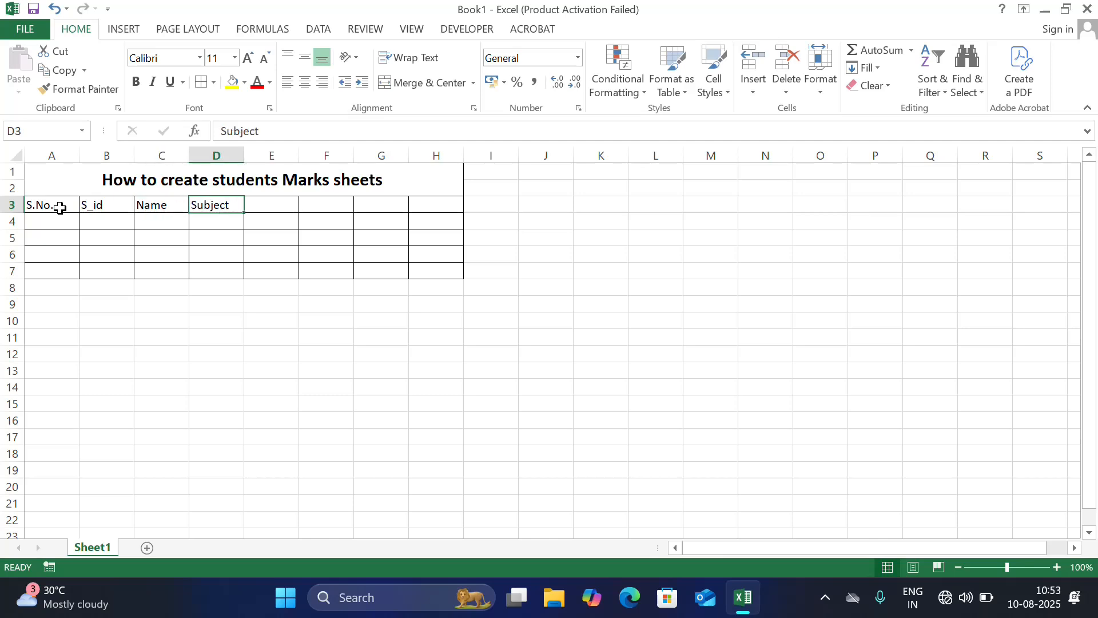
# Replace the Subject heading in D3 with Math and add the headings English in E3 and Science in F3
pyautogui.press('BackSpace')
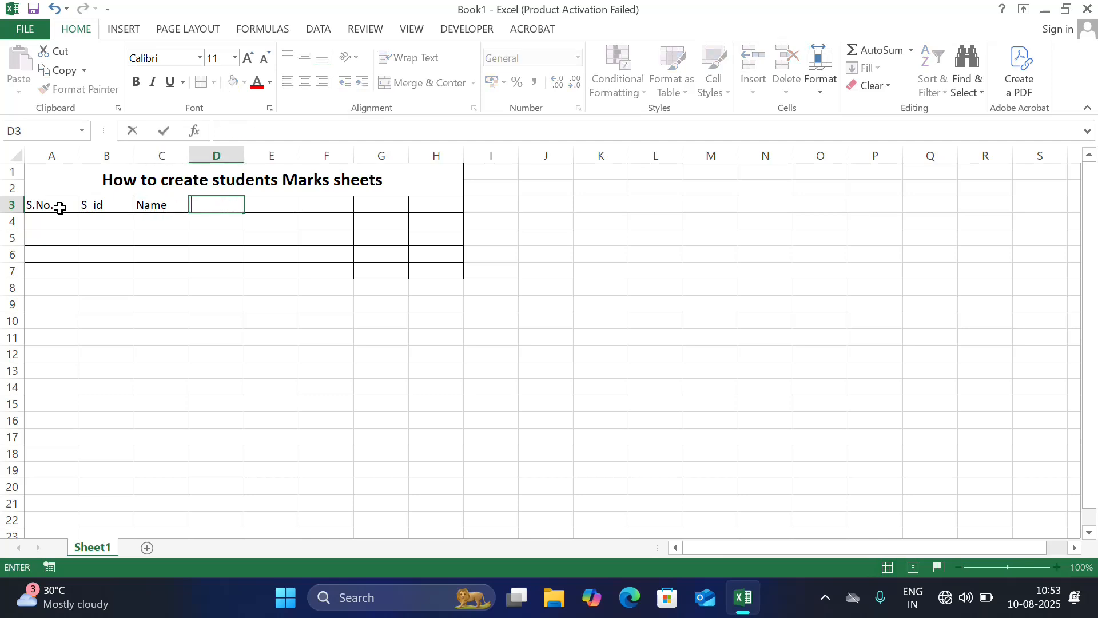
pyautogui.write('MATH')
pyautogui.press('BackSpace')
pyautogui.press('BackSpace')
pyautogui.press('BackSpace')
pyautogui.press('BackSpace')
pyautogui.write('Math')
pyautogui.press('Tab')
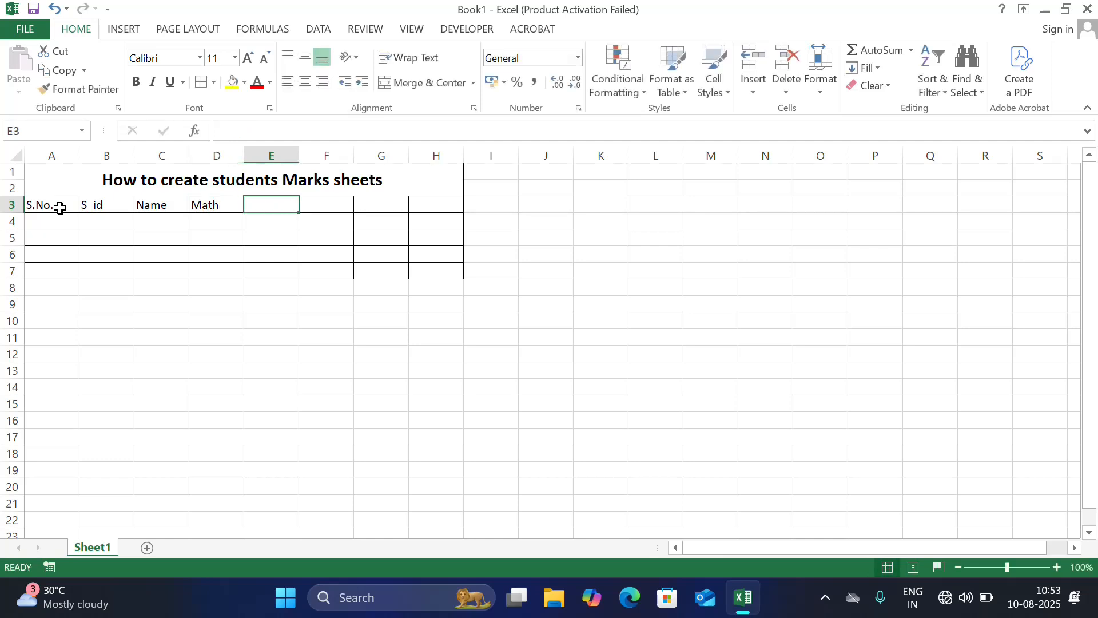
pyautogui.write('English')
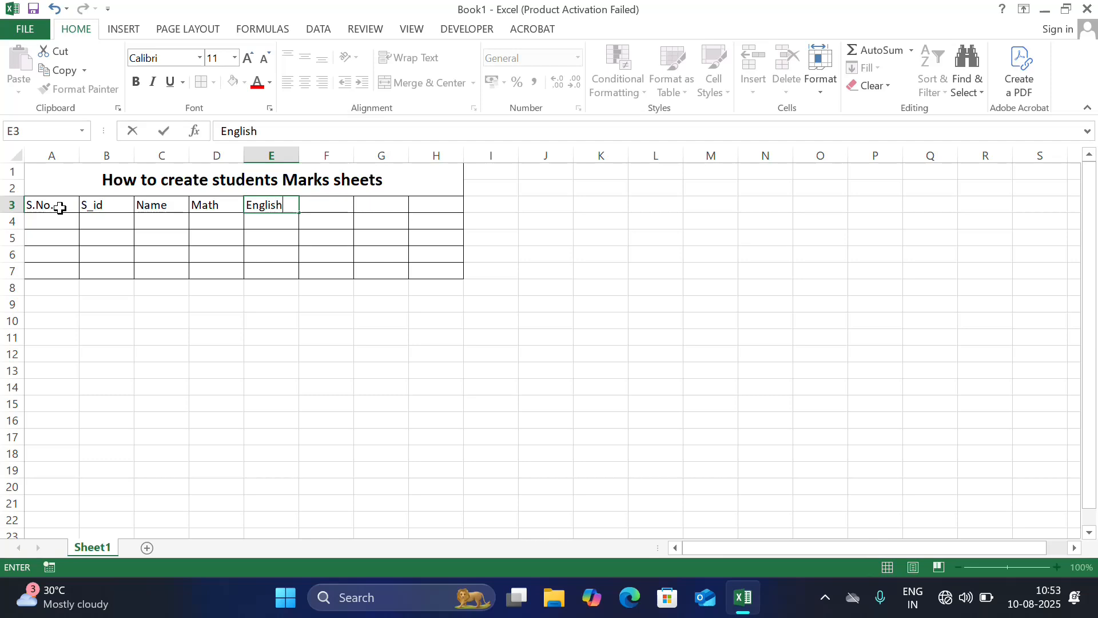
pyautogui.press('Tab')
pyautogui.write('Scie')
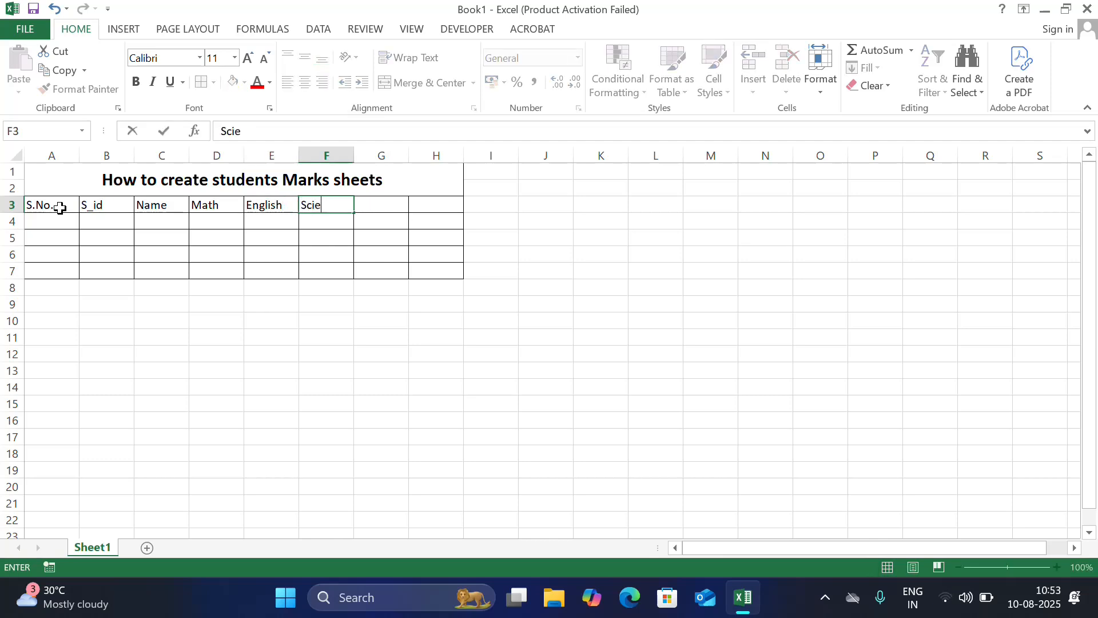
pyautogui.write('nce')
# Add the headings Total in G3, Percent in H3 and Pass & Fail in I3
pyautogui.click(374, 206)
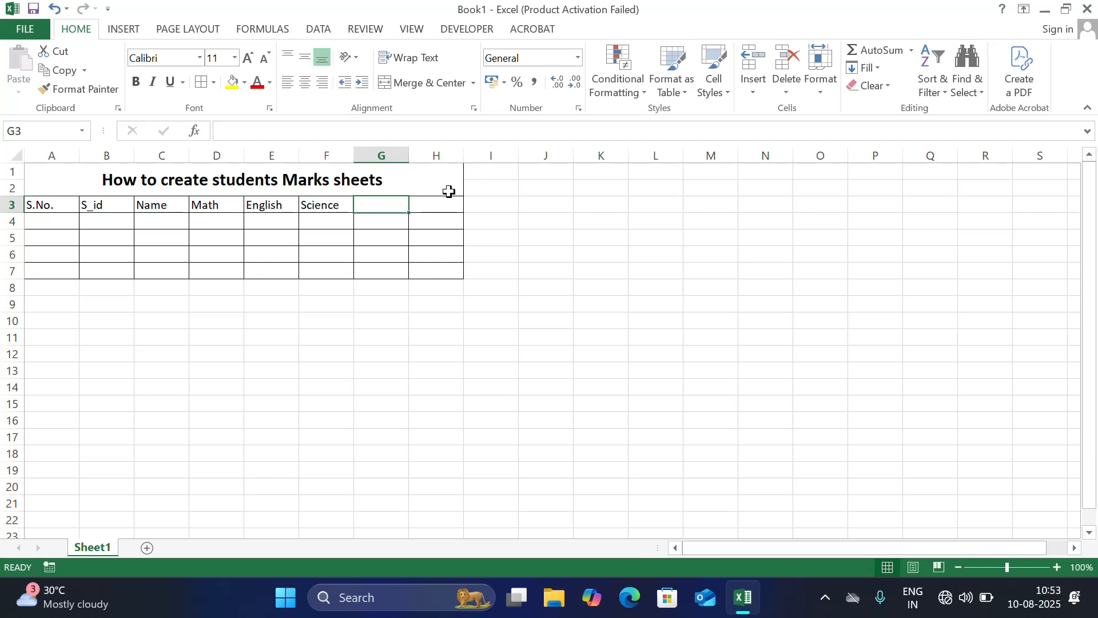
pyautogui.write('Totla')
pyautogui.press('BackSpace')
pyautogui.press('BackSpace')
pyautogui.write('a')
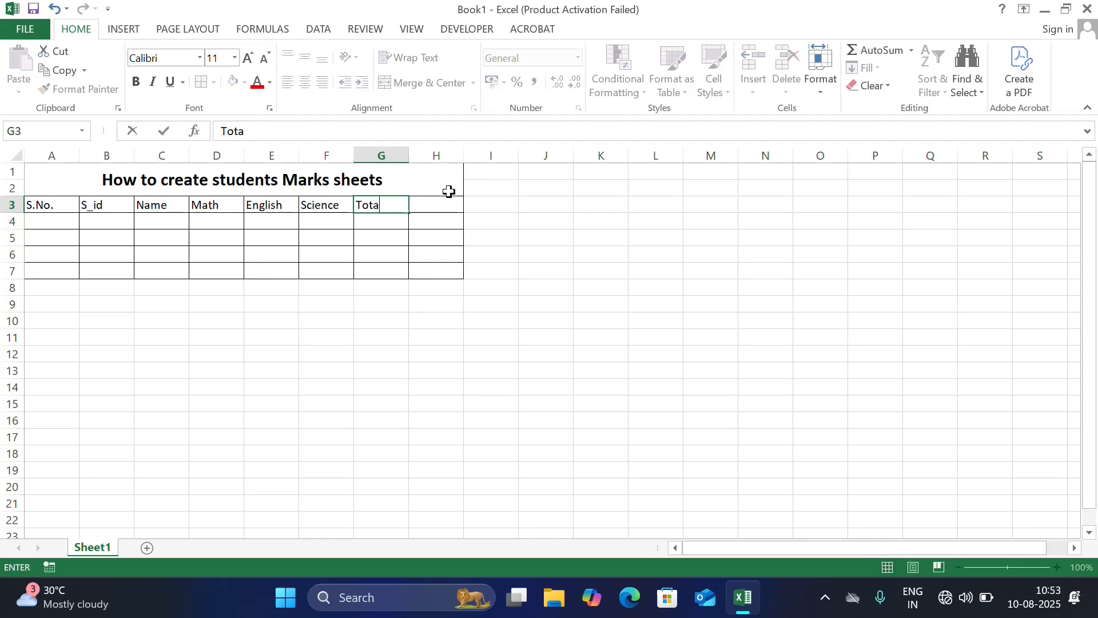
pyautogui.write('l')
pyautogui.press('Tab')
pyautogui.write('P')
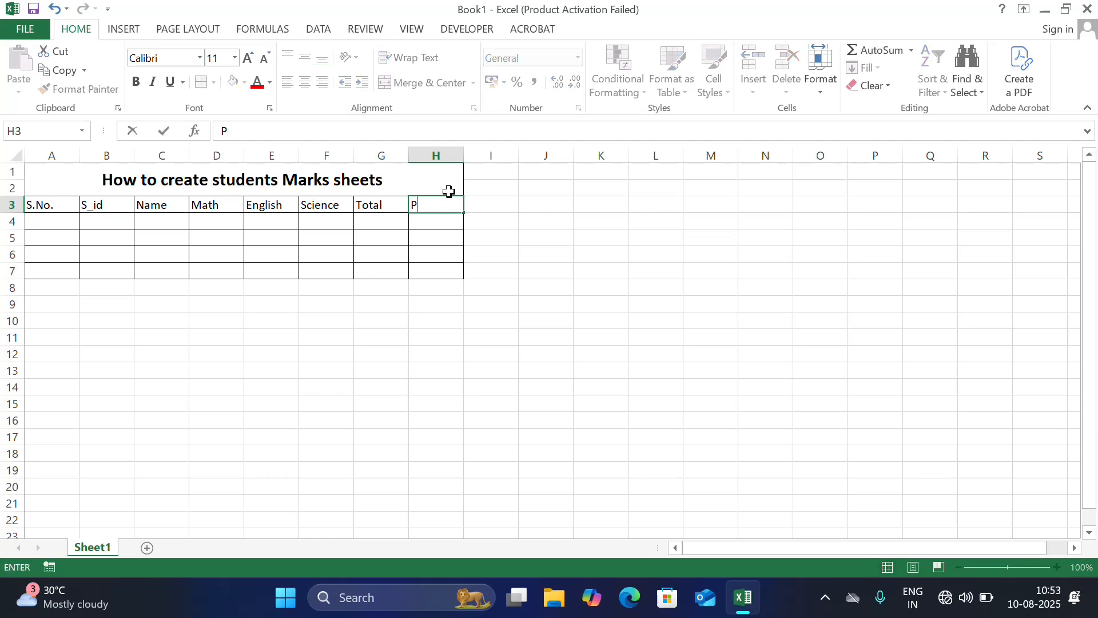
pyautogui.write('ercent')
pyautogui.press('Tab')
pyautogui.write('Pa')
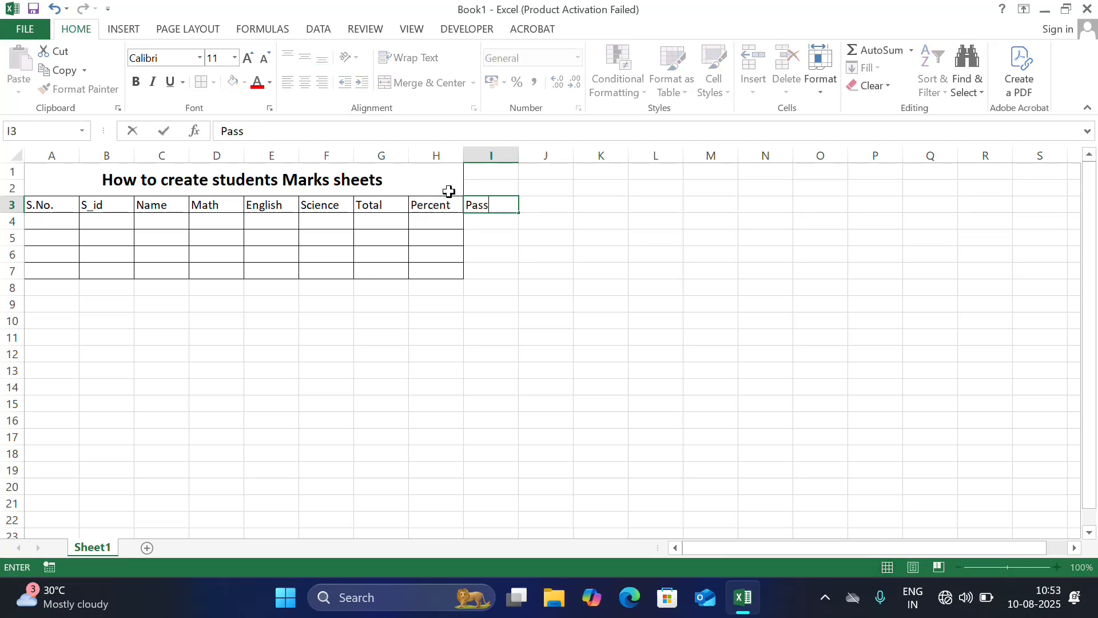
pyautogui.write('ss & Fail')
pyautogui.press('Return')
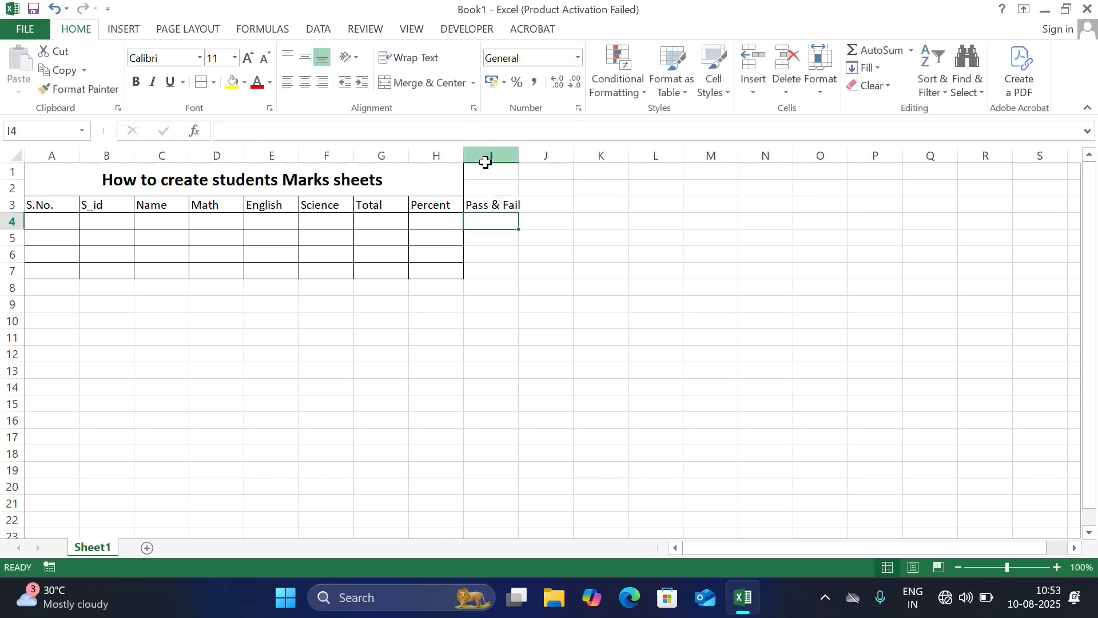
# Extend the merged and centered title across columns A to I in rows 1 and 2
pyautogui.click(484, 192)
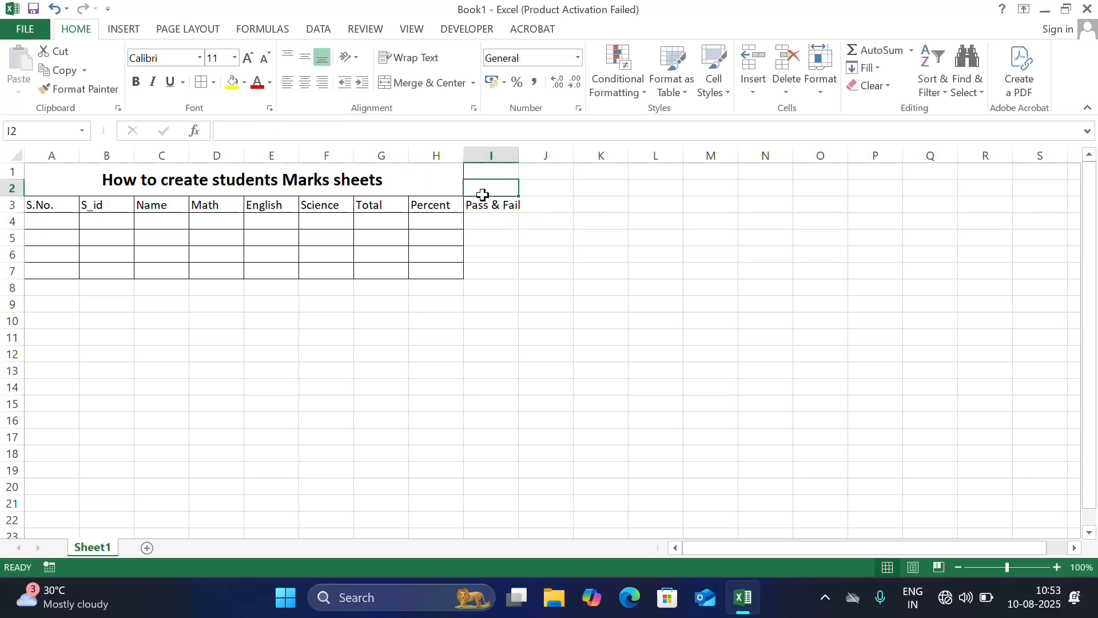
pyautogui.click(346, 181)
pyautogui.moveTo(346, 181); pyautogui.dragTo(484, 182)
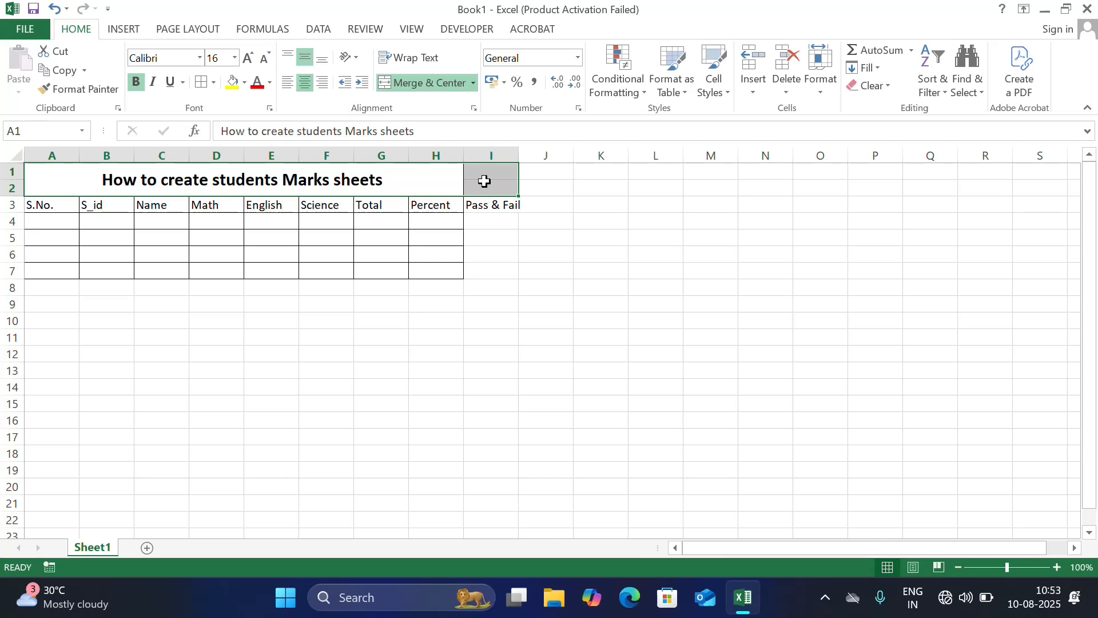
pyautogui.hotkey('alt', 'h')
pyautogui.press('m')
pyautogui.press('c')
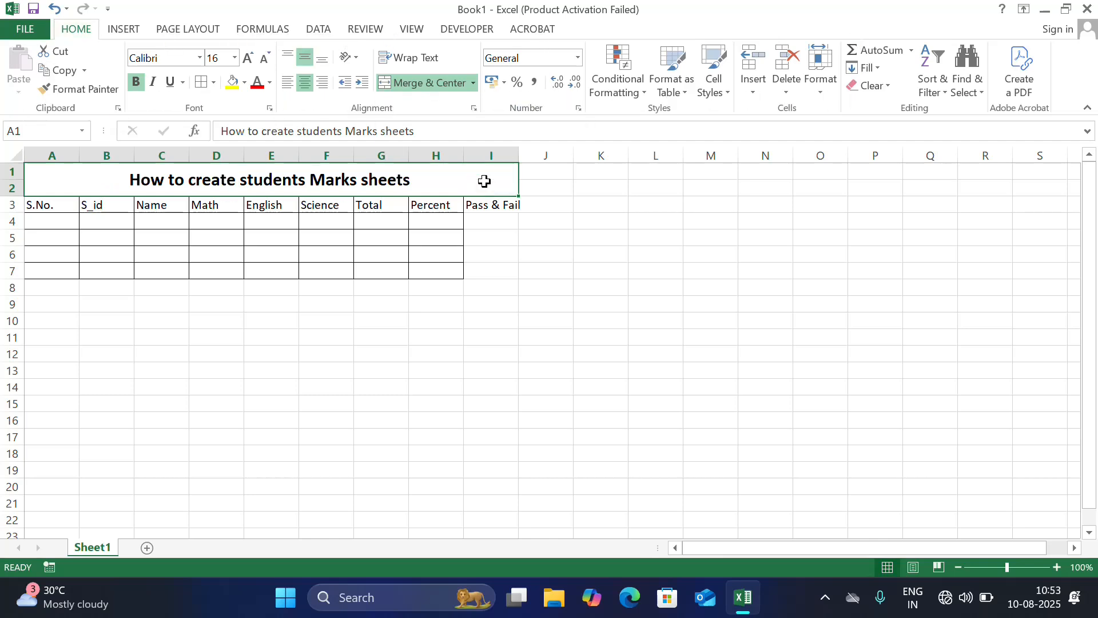
# Apply borders to the table through column I and widen that column to fit the Pass & Fail heading
pyautogui.moveTo(533, 281)
pyautogui.mouseDown()
pyautogui.moveTo(465, 171)
pyautogui.moveTo(482, 282)
pyautogui.moveTo(480, 271)
pyautogui.mouseUp()
pyautogui.click(467, 171)
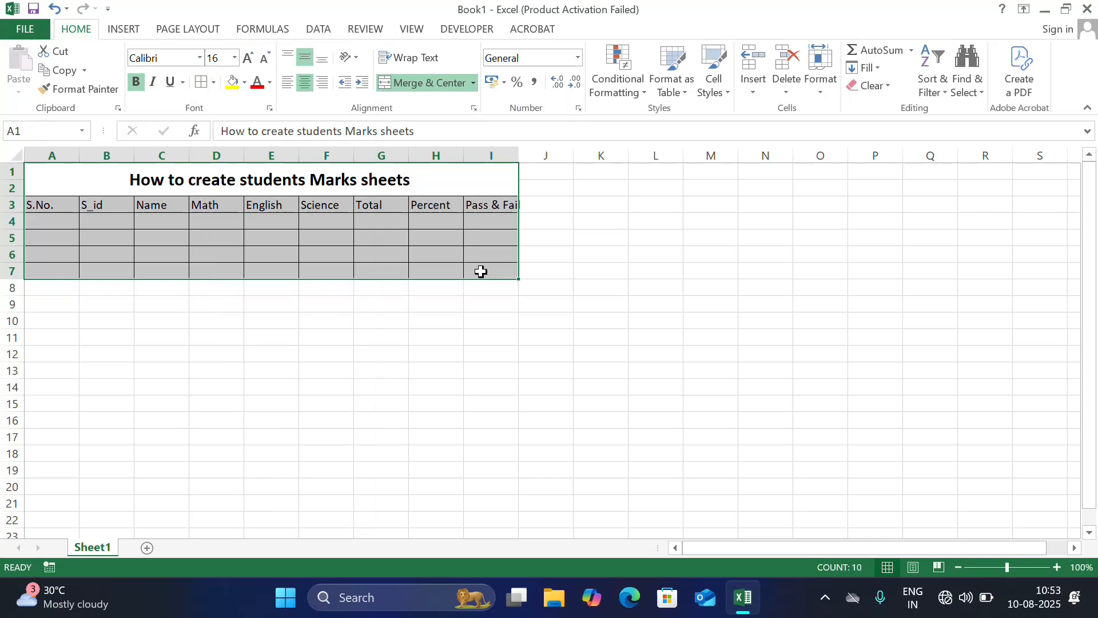
pyautogui.click(481, 271)
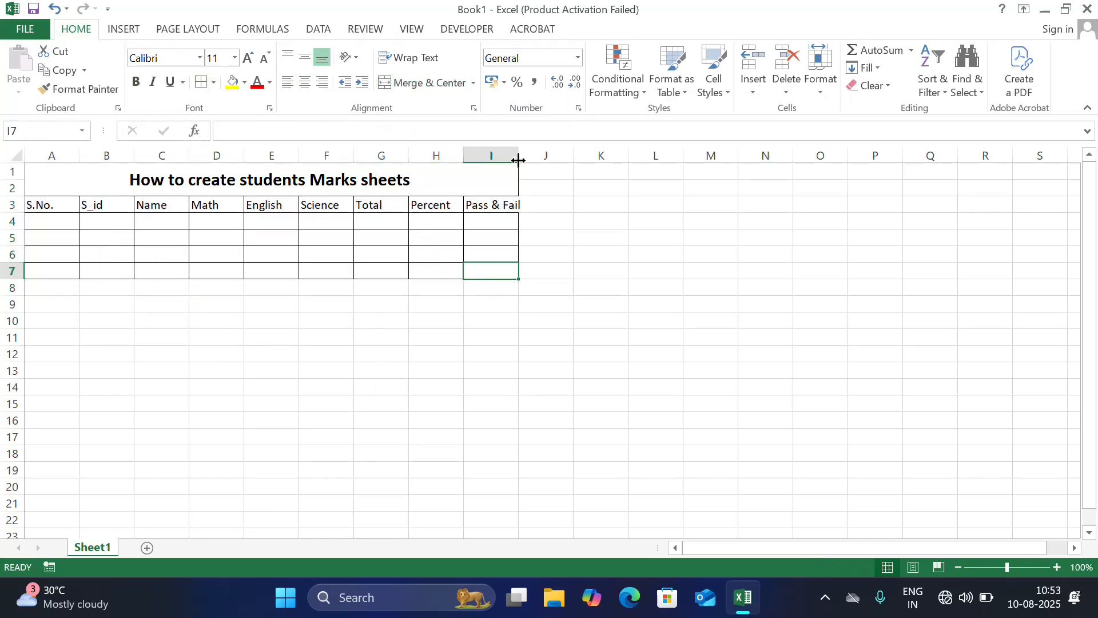
pyautogui.moveTo(517, 158); pyautogui.dragTo(526, 159)
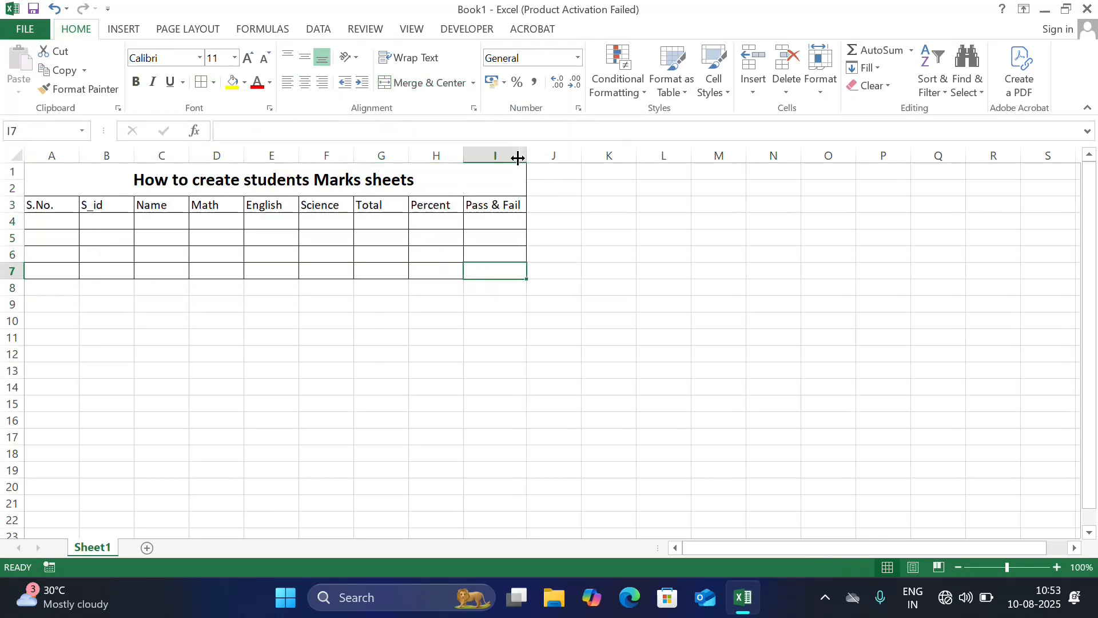
# Number the rows 1 to 4 in A4:A7 under S.No. by filling a series from 1
pyautogui.click(55, 222)
pyautogui.write('1')
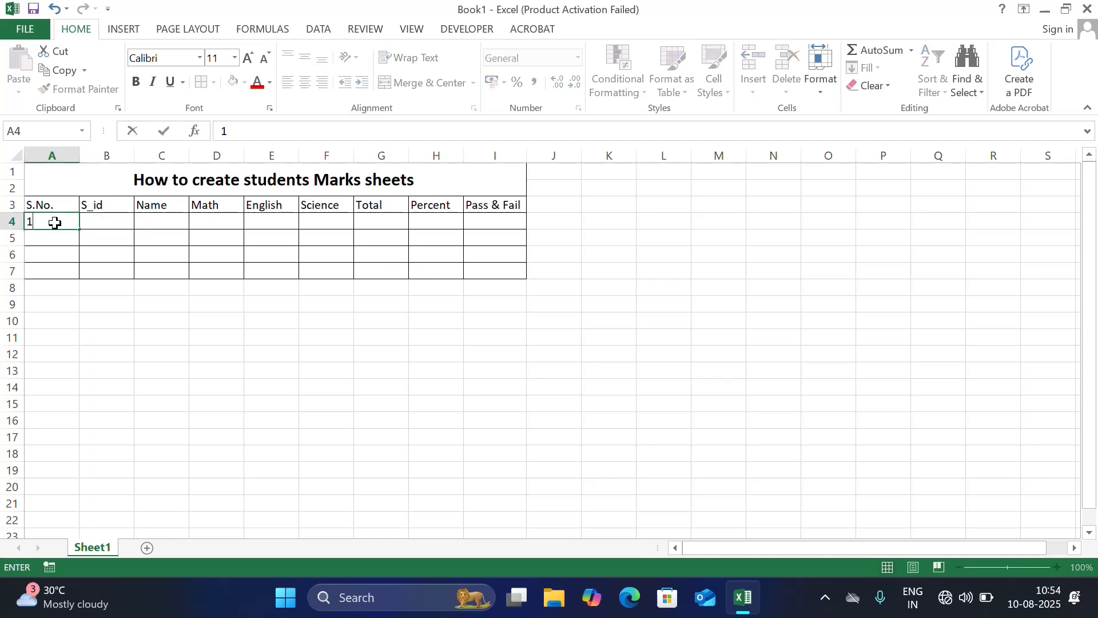
pyautogui.press('Return')
pyautogui.click(67, 222)
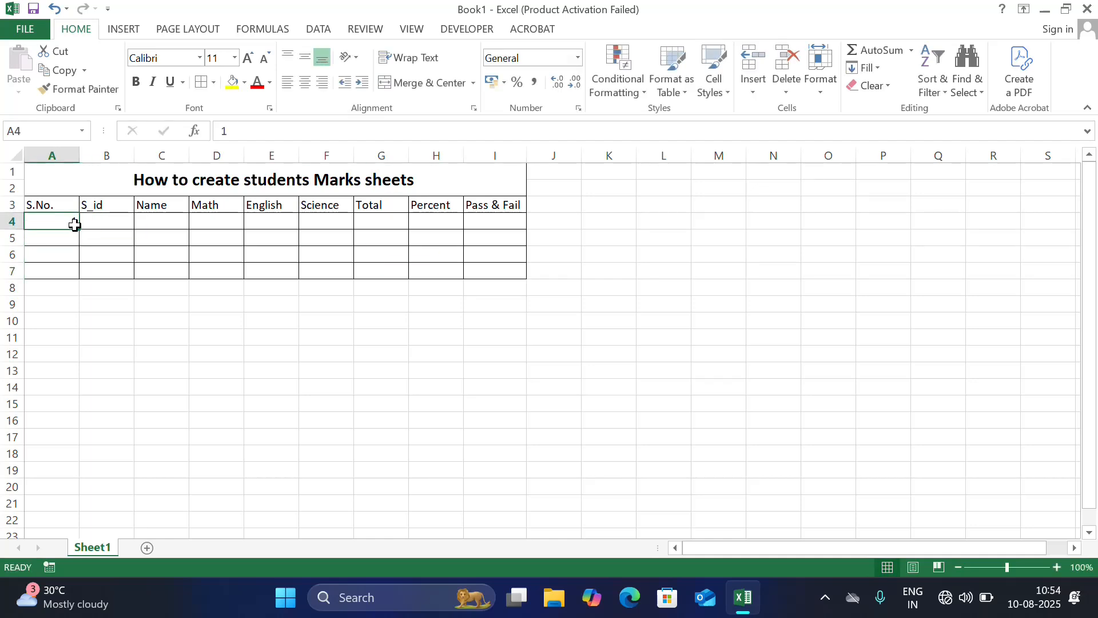
pyautogui.moveTo(80, 228); pyautogui.dragTo(83, 277)
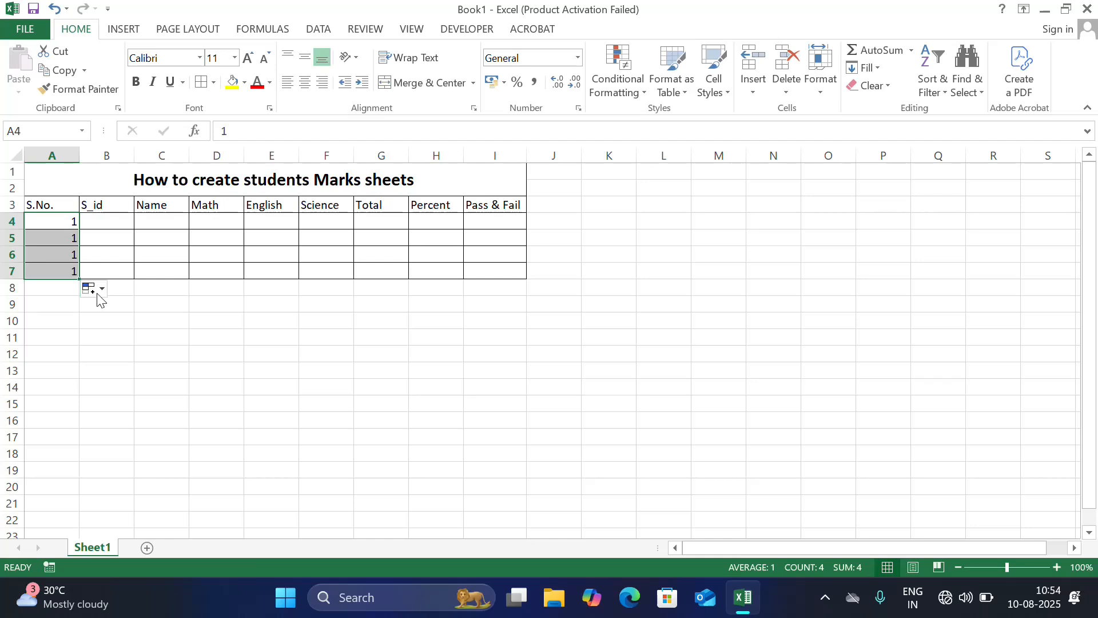
pyautogui.click(99, 293)
pyautogui.click(113, 328)
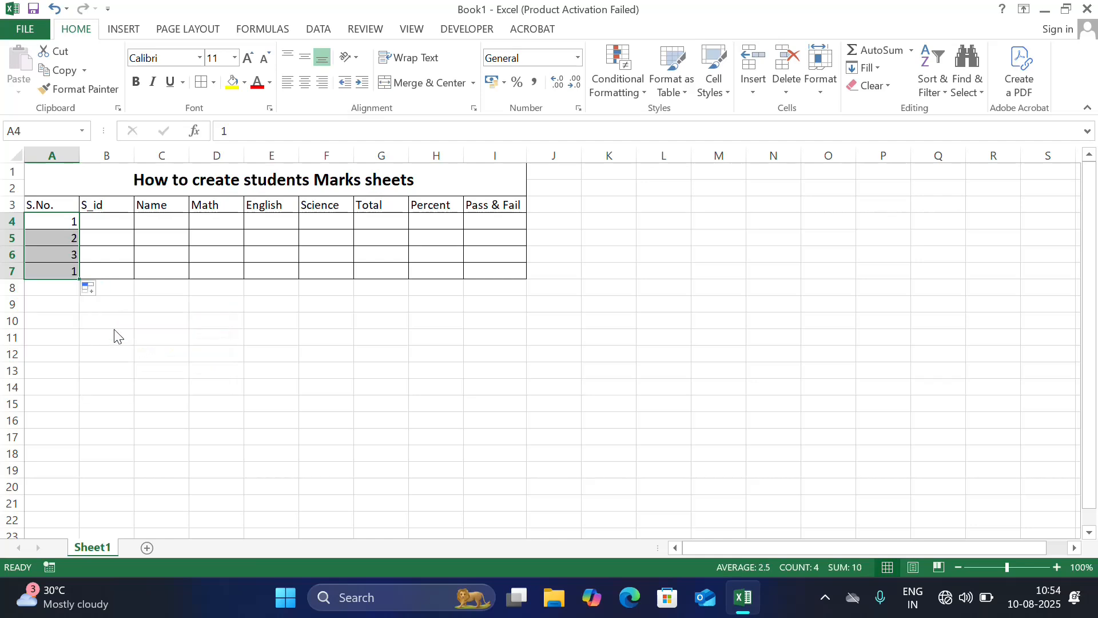
# Enter S001 in B4 and fill the student IDs down to S004 in B7
pyautogui.click(105, 223)
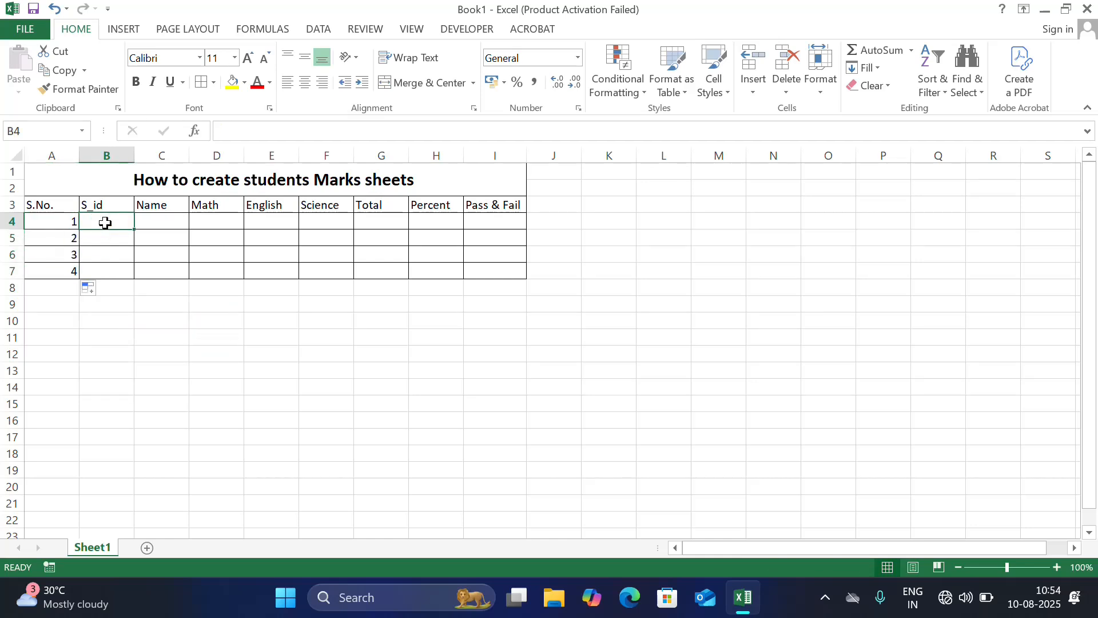
pyautogui.write('S01')
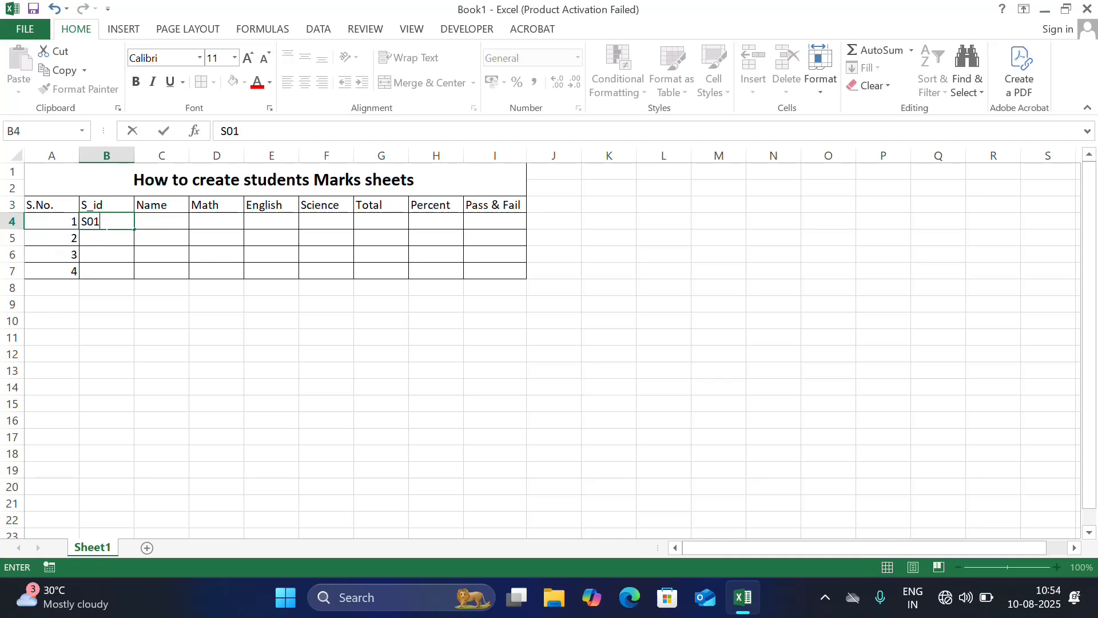
pyautogui.write('01')
pyautogui.click(142, 250)
pyautogui.click(120, 224)
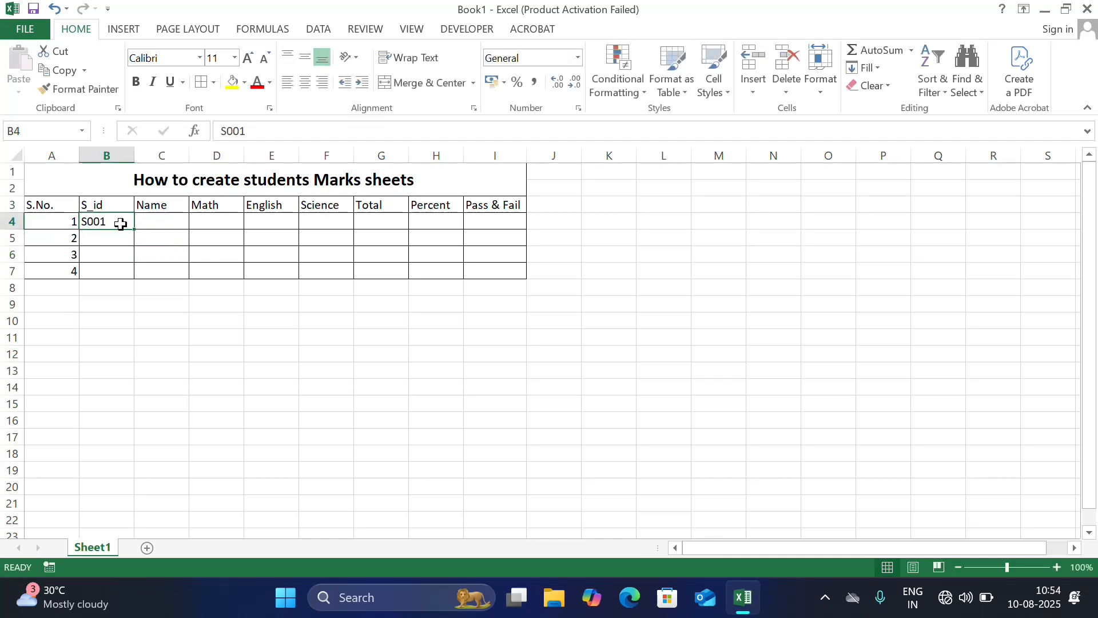
pyautogui.moveTo(138, 230); pyautogui.dragTo(135, 280)
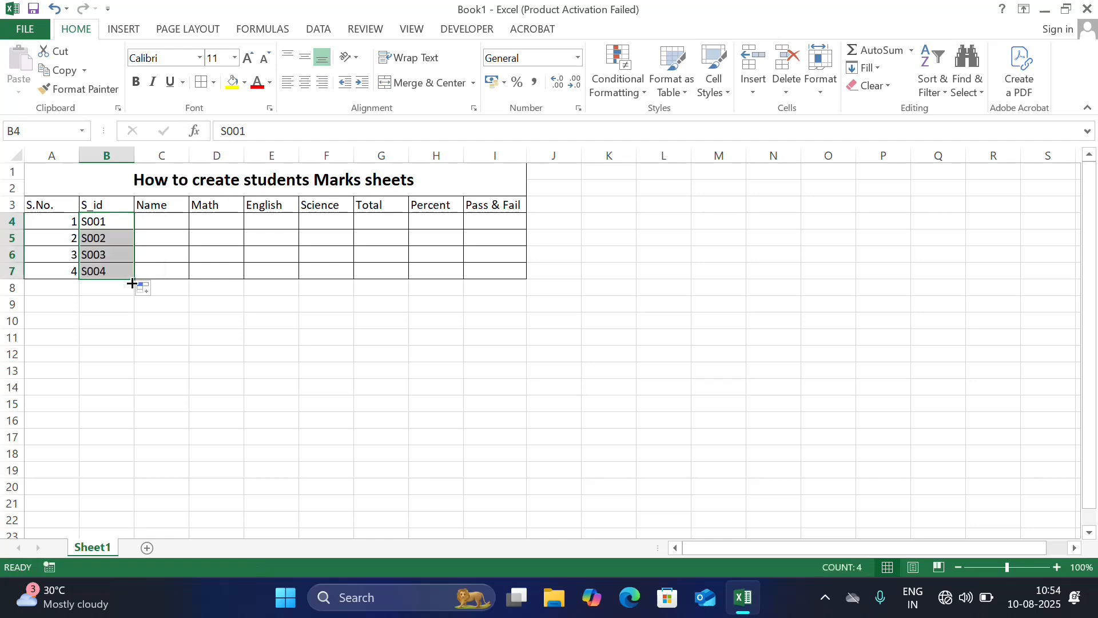
# Enter the four students' first names in C4:C7 under Name
pyautogui.click(150, 221)
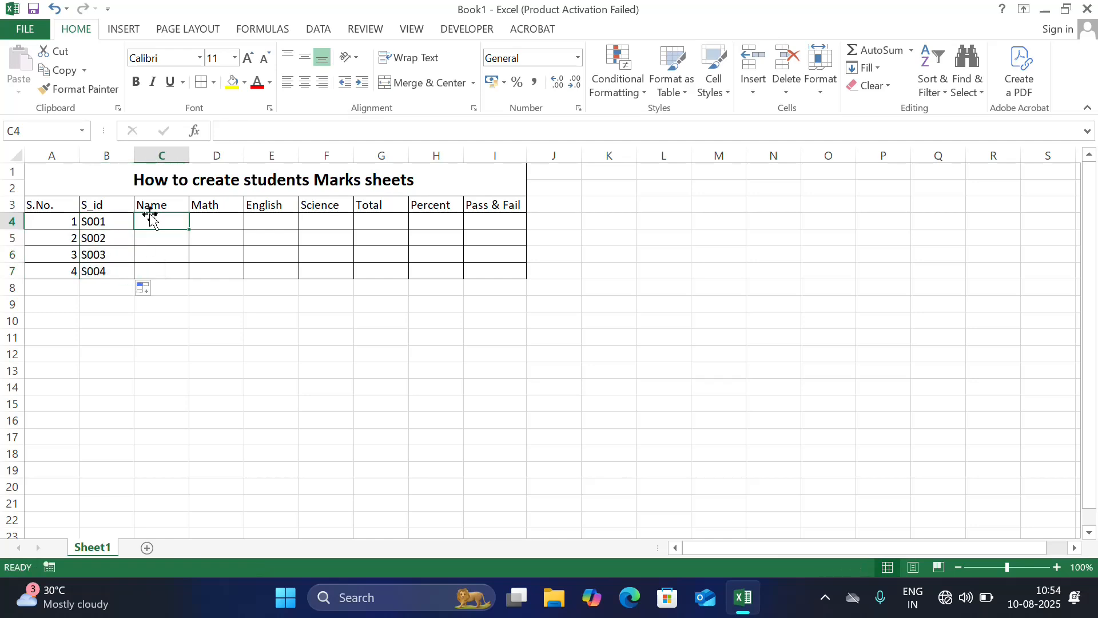
pyautogui.write('Amit')
pyautogui.press('Return')
pyautogui.write('Ashok')
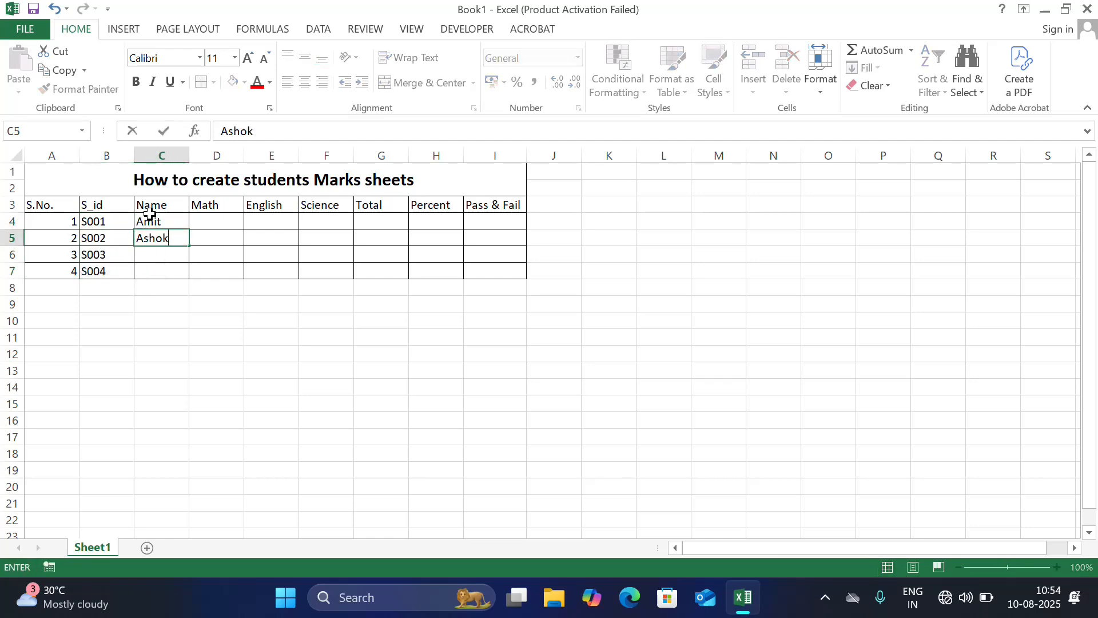
pyautogui.press('Return')
pyautogui.write('Pooja')
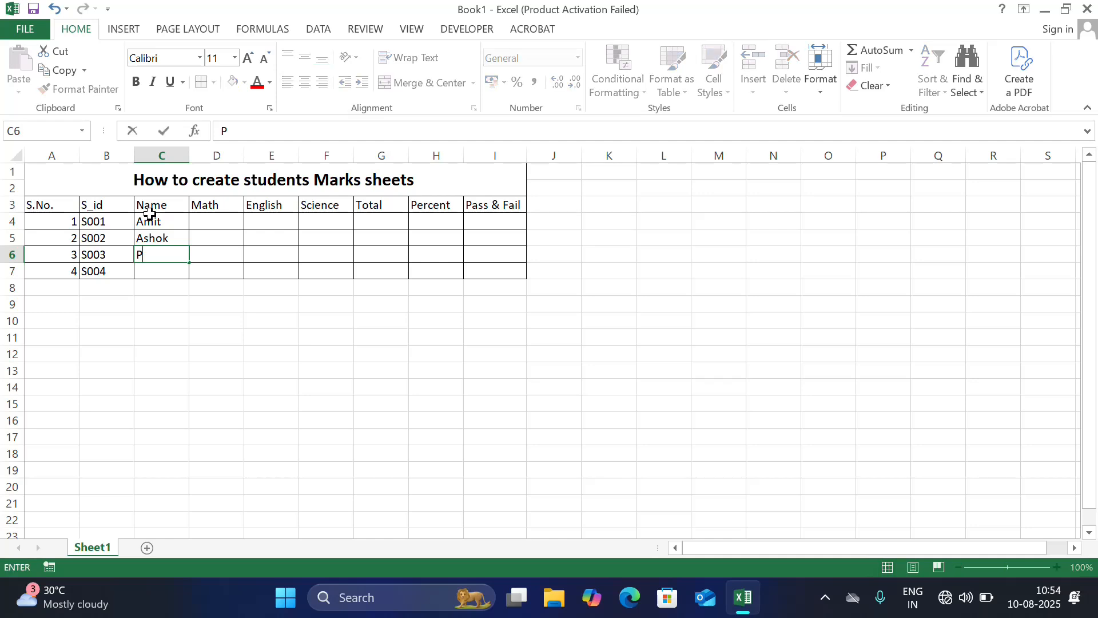
pyautogui.hotkey('ctrl', 'Return')
pyautogui.press('Return')
pyautogui.write('Ankirt')
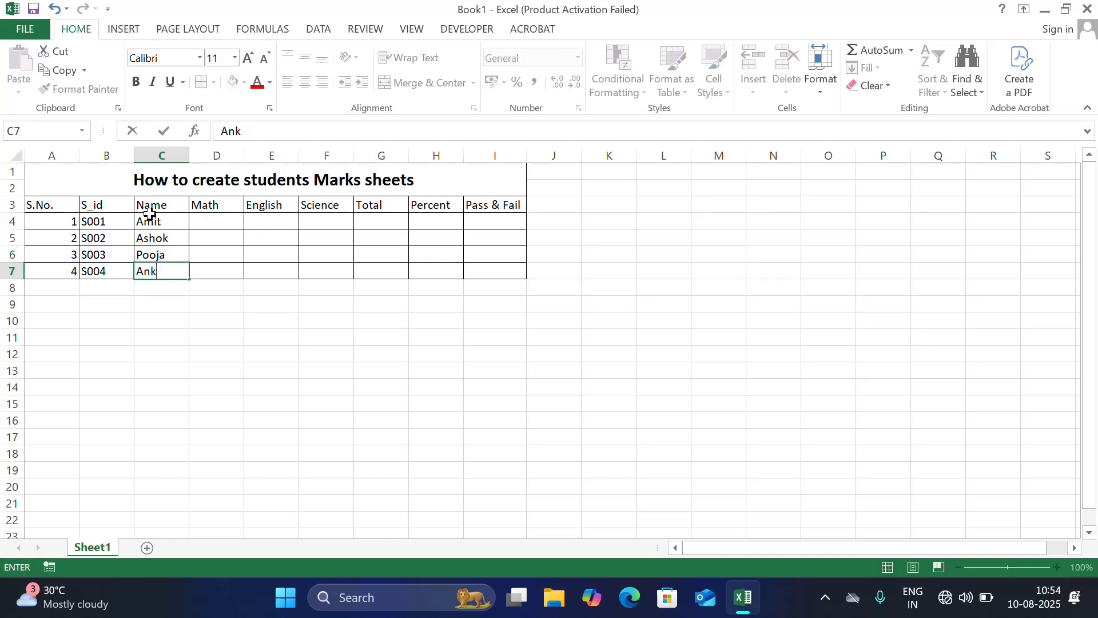
# Enter =RANDBETWEEN(45,80) in D4 and fill it across the Math, English and Science marks in D4:F7
pyautogui.click(226, 222)
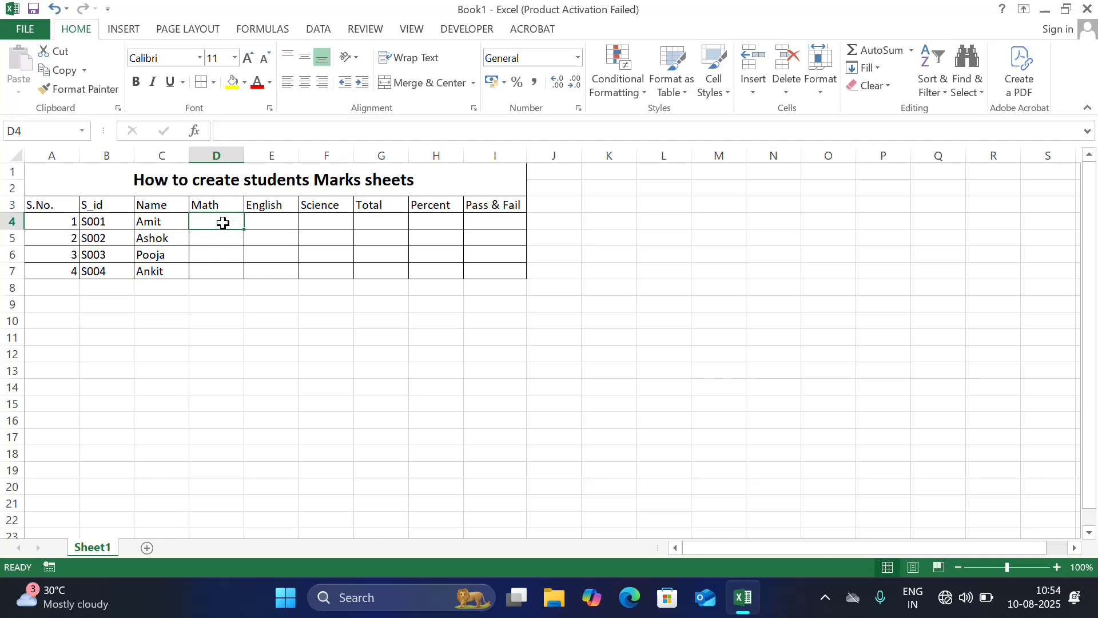
pyautogui.write('=')
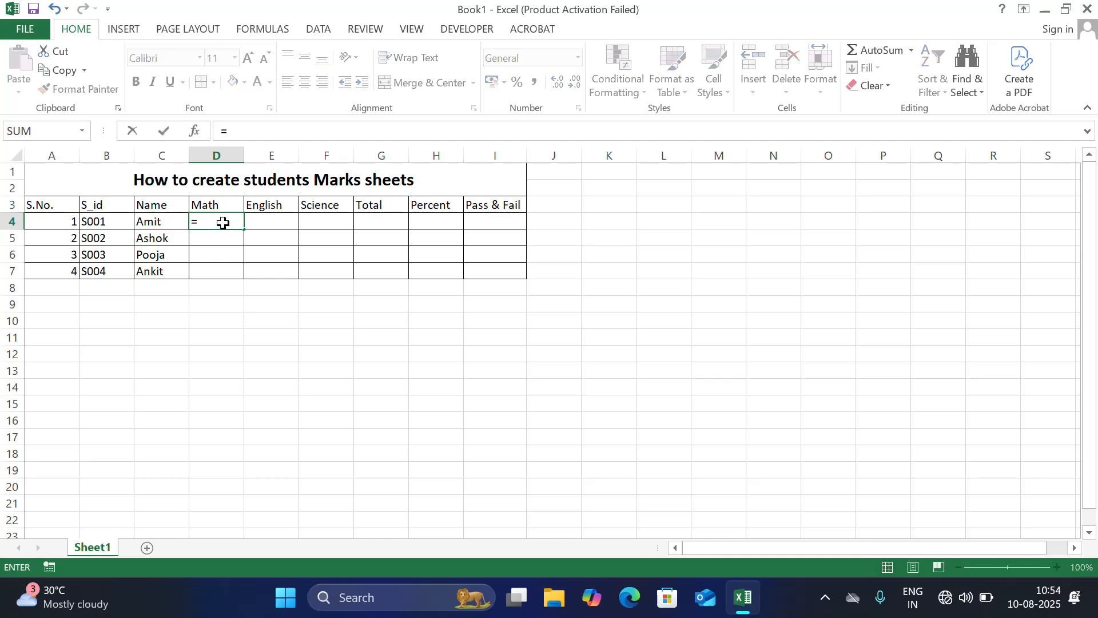
pyautogui.write('rang')
pyautogui.press('BackSpace')
pyautogui.write('d')
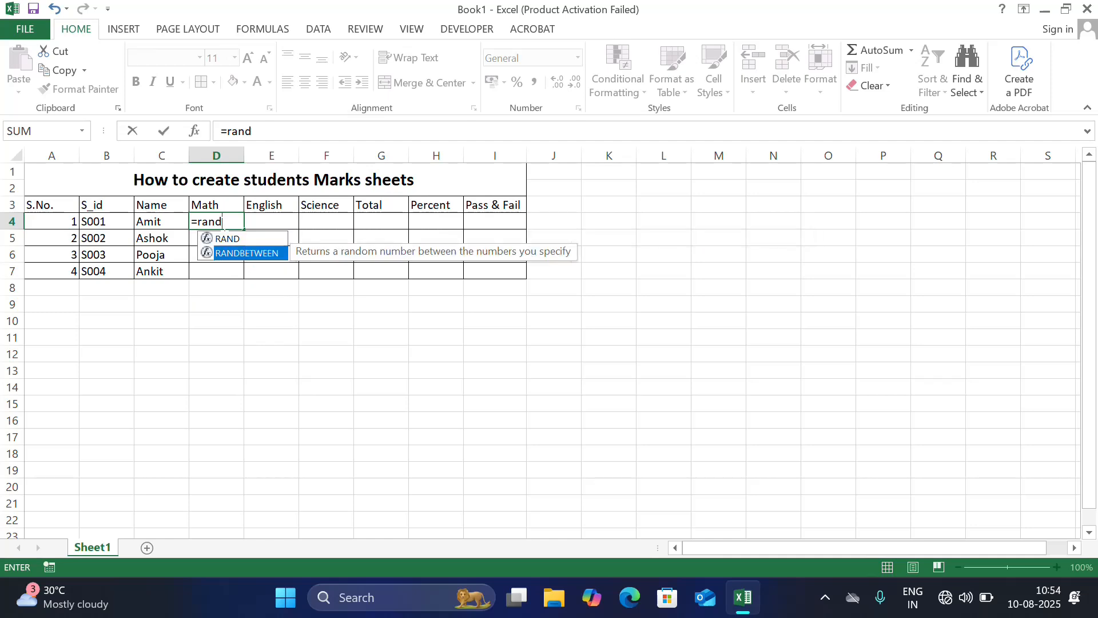
pyautogui.press('Tab')
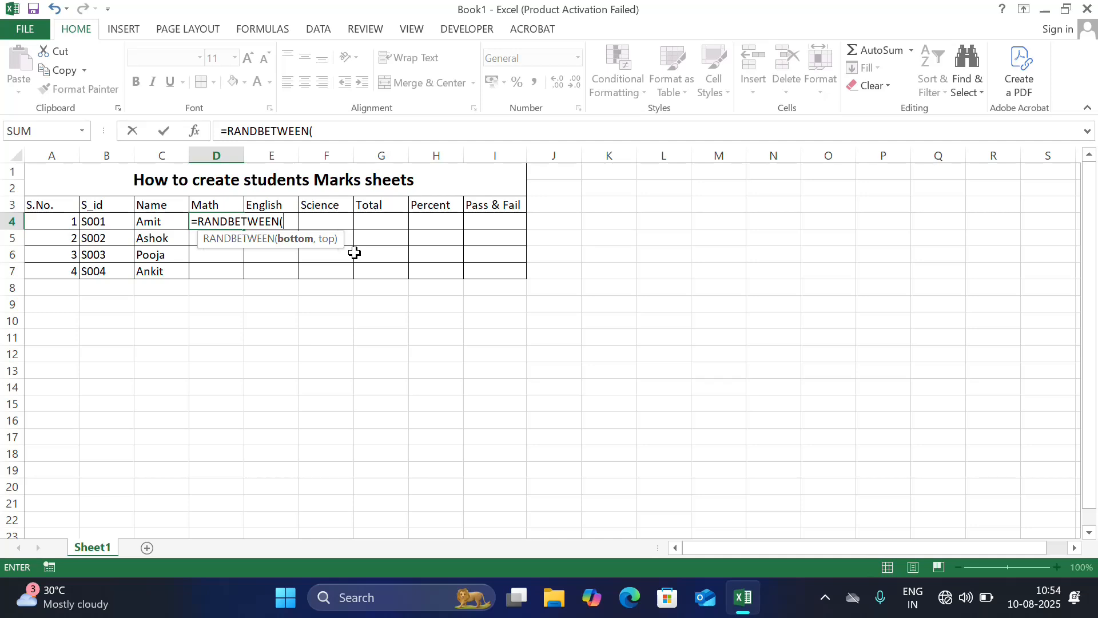
pyautogui.write('45,80')
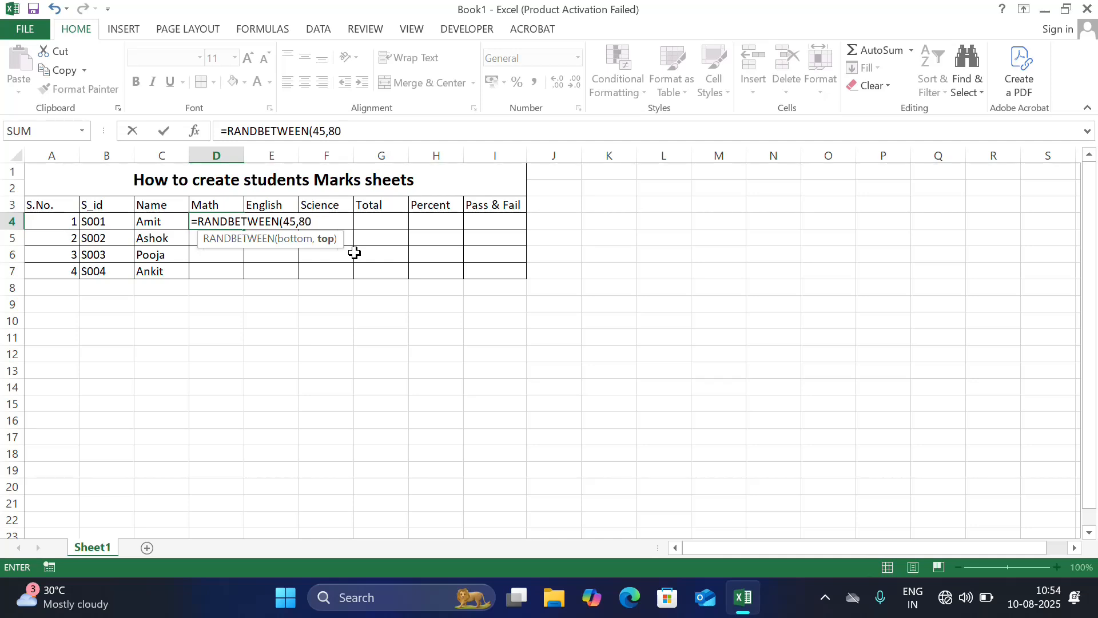
pyautogui.write(')')
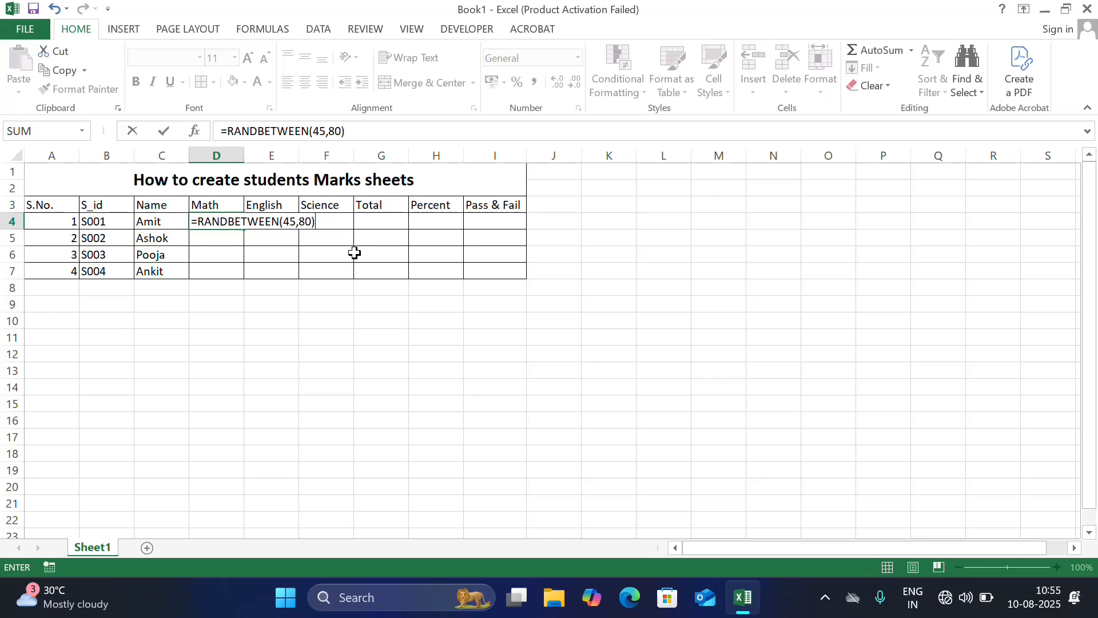
pyautogui.press('Return')
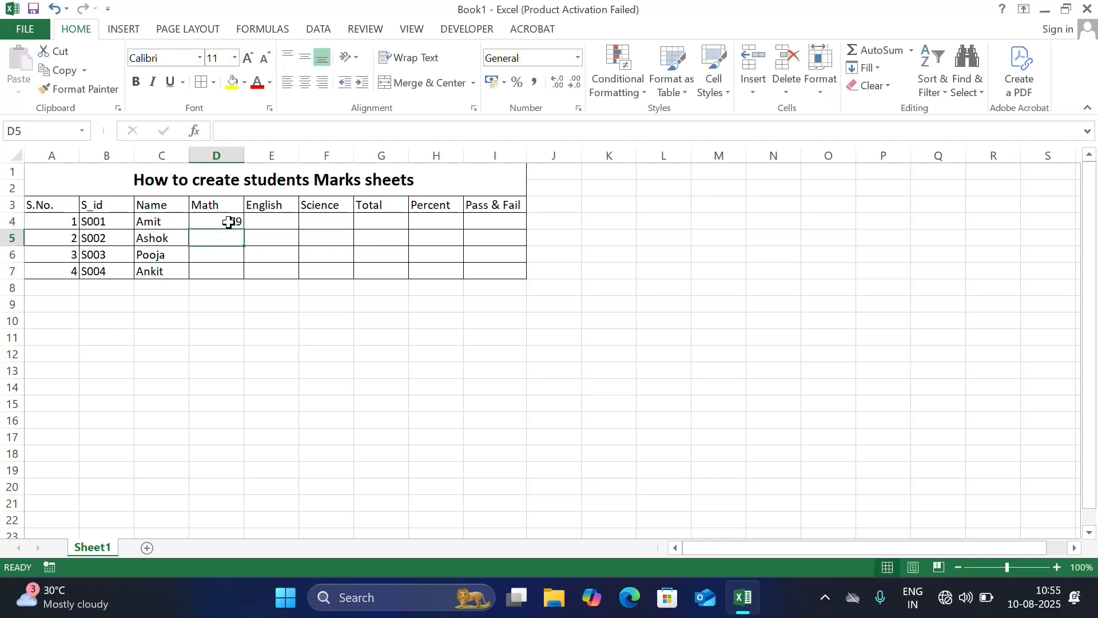
pyautogui.click(228, 223)
pyautogui.moveTo(243, 230); pyautogui.dragTo(361, 279)
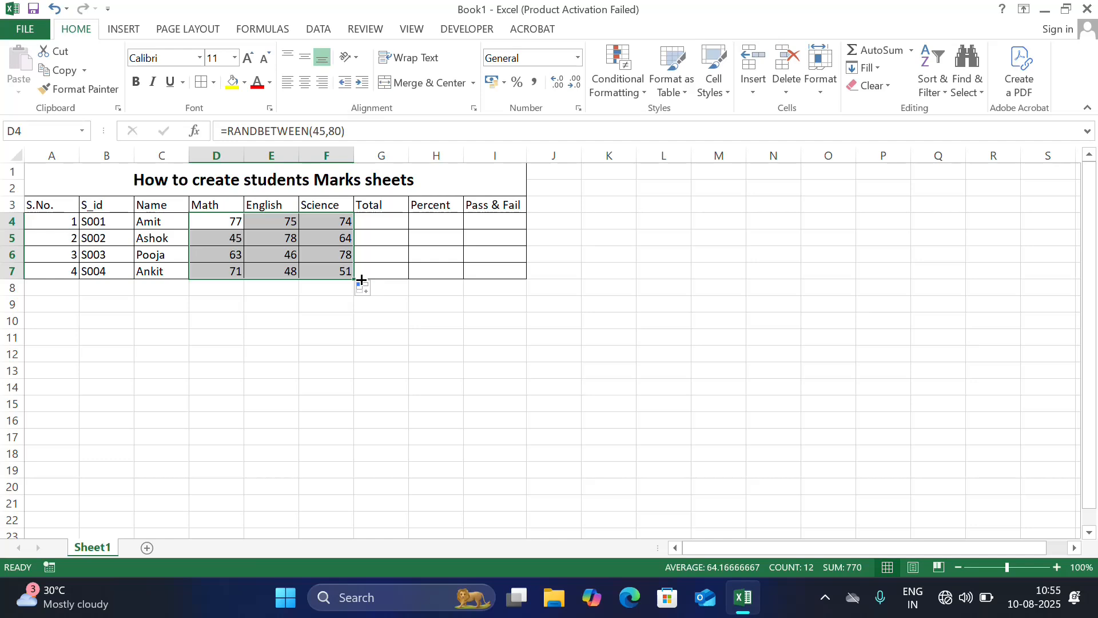
# Replace the random mark formulas in D4:F7 with fixed numbers by copying the range and pasting it over itself as values
pyautogui.click(313, 252)
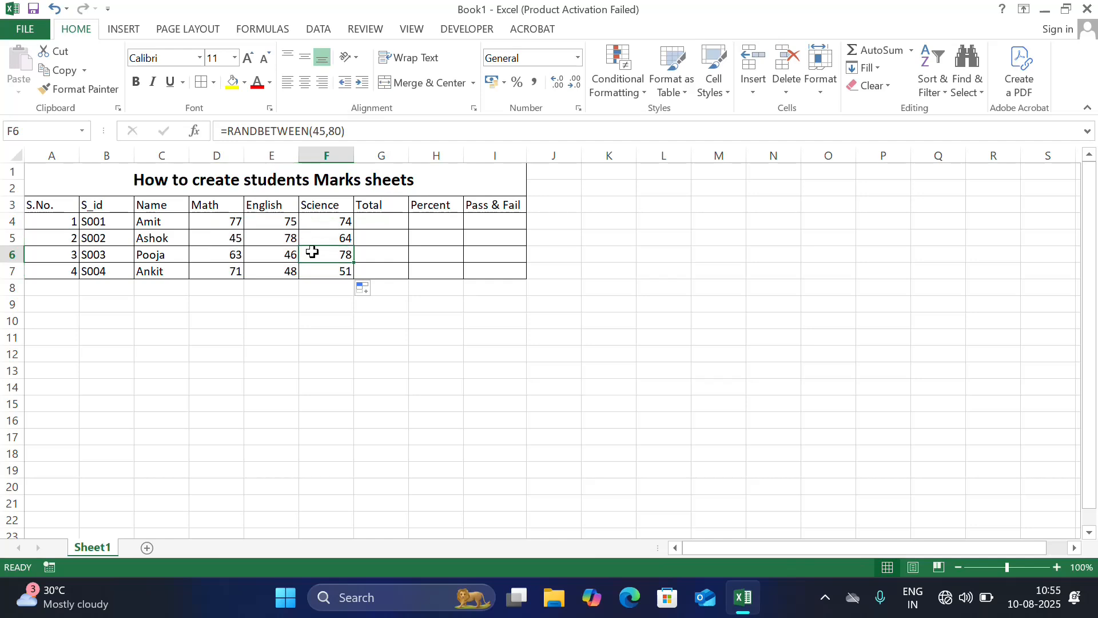
pyautogui.click(338, 237)
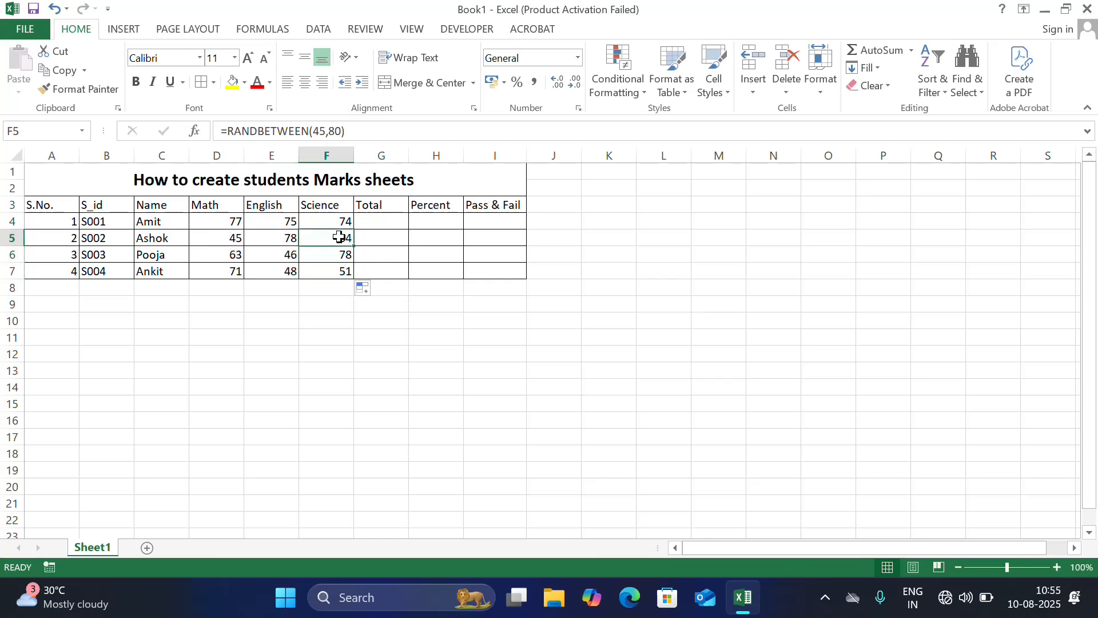
pyautogui.click(226, 223)
pyautogui.moveTo(226, 223); pyautogui.dragTo(340, 267)
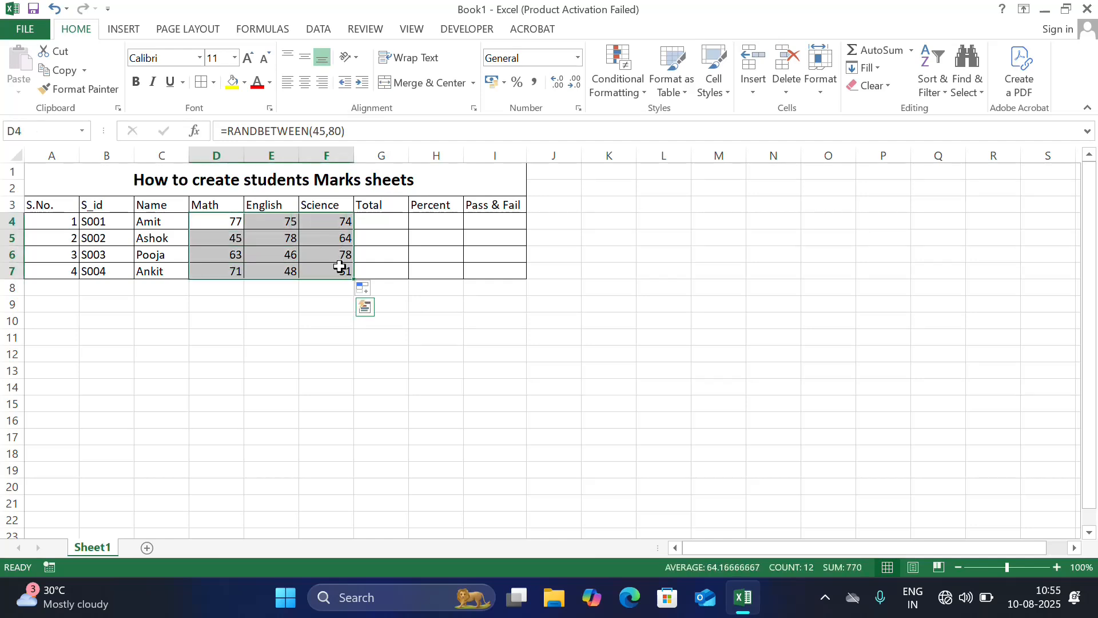
pyautogui.rightClick(341, 267)
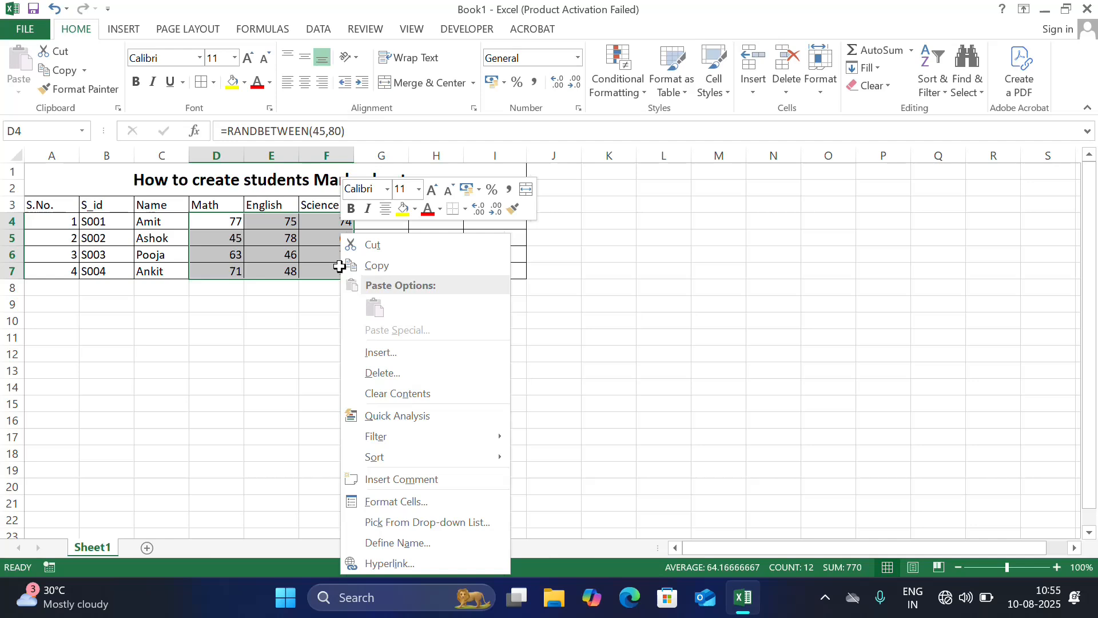
pyautogui.click(375, 264)
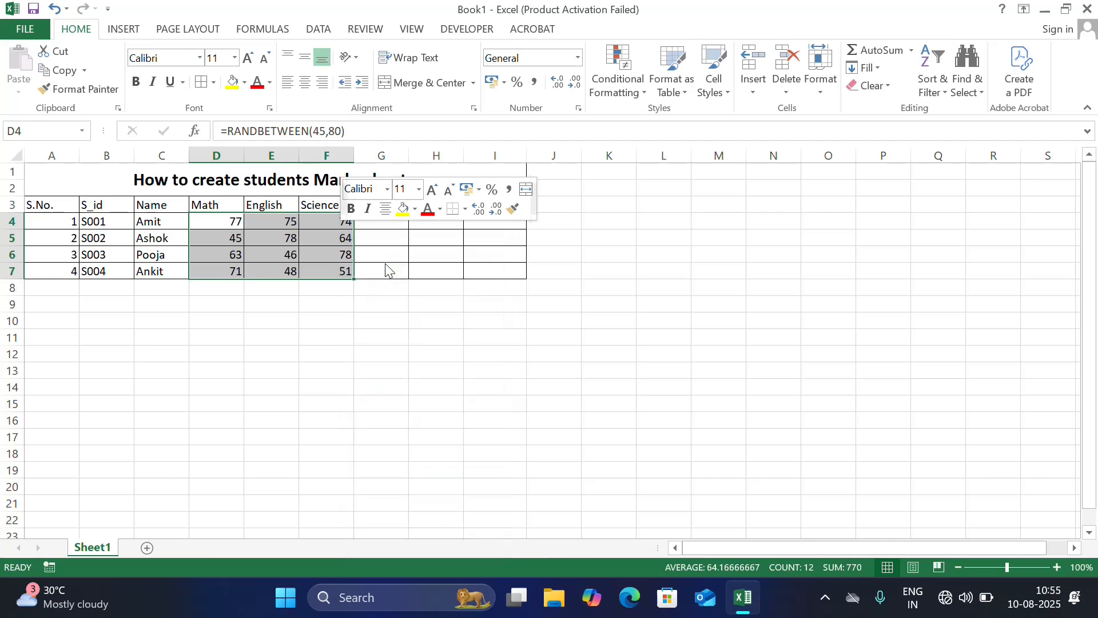
pyautogui.rightClick(286, 249)
pyautogui.click(356, 307)
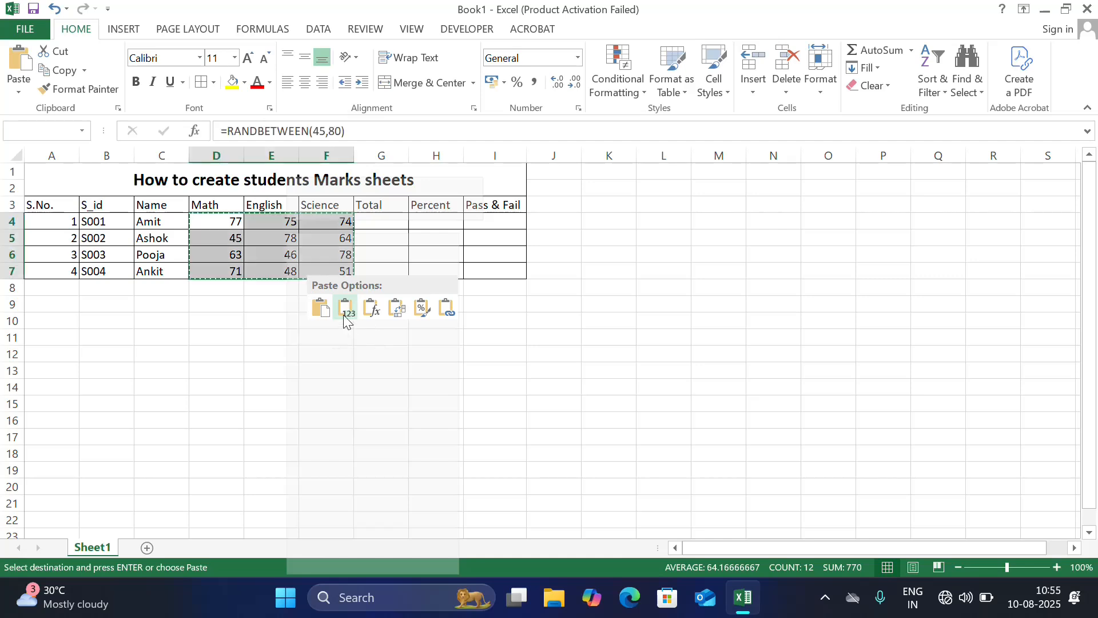
pyautogui.click(343, 310)
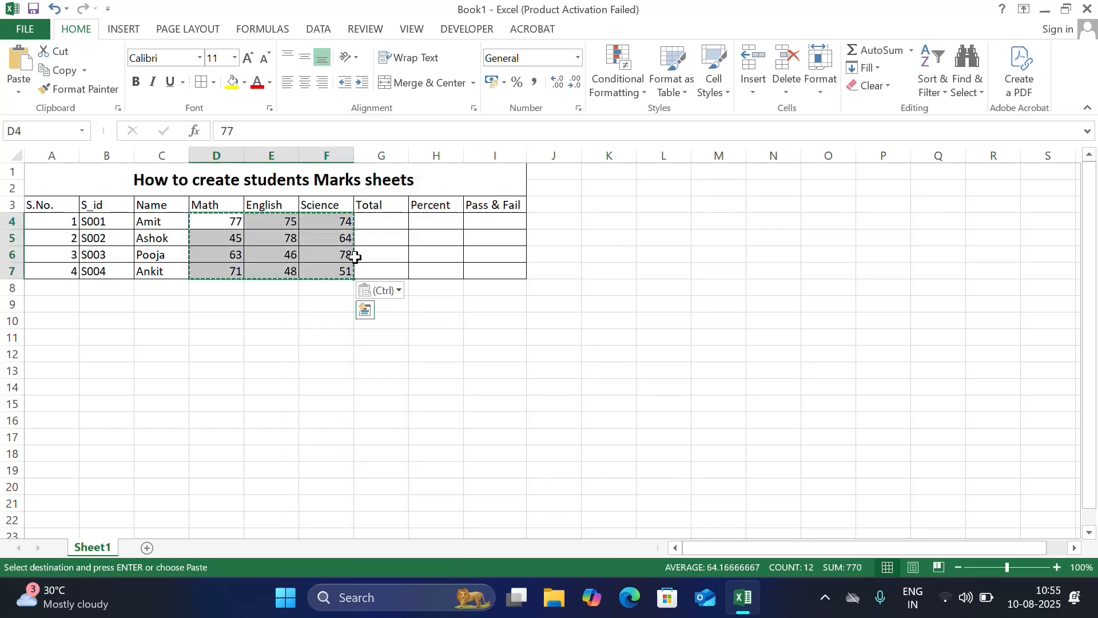
pyautogui.click(387, 222)
pyautogui.press('Escape')
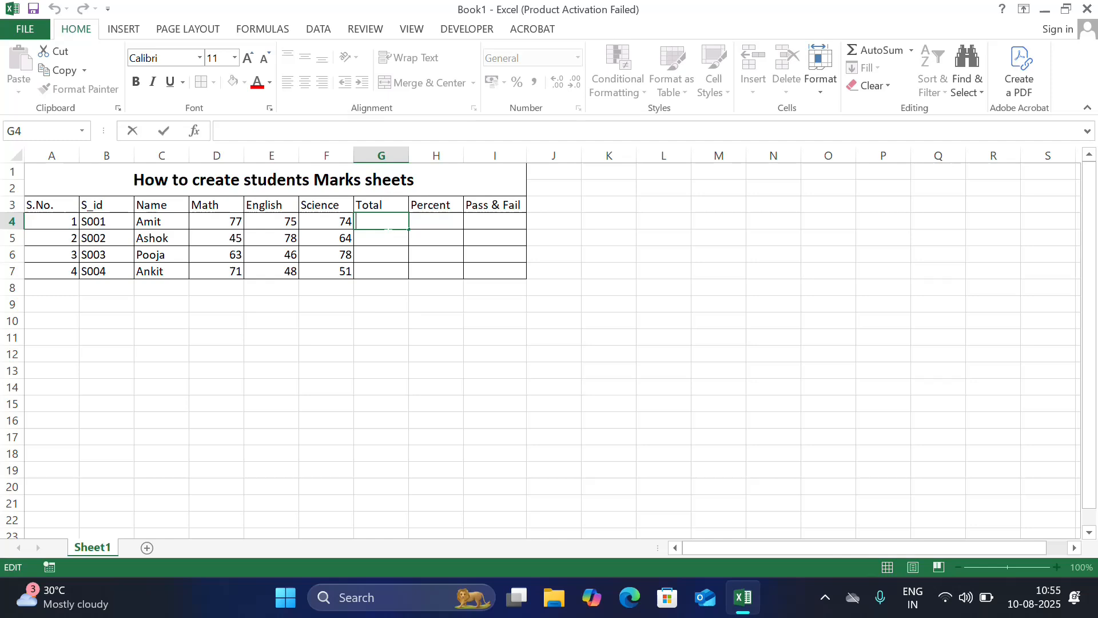
pyautogui.click(451, 287)
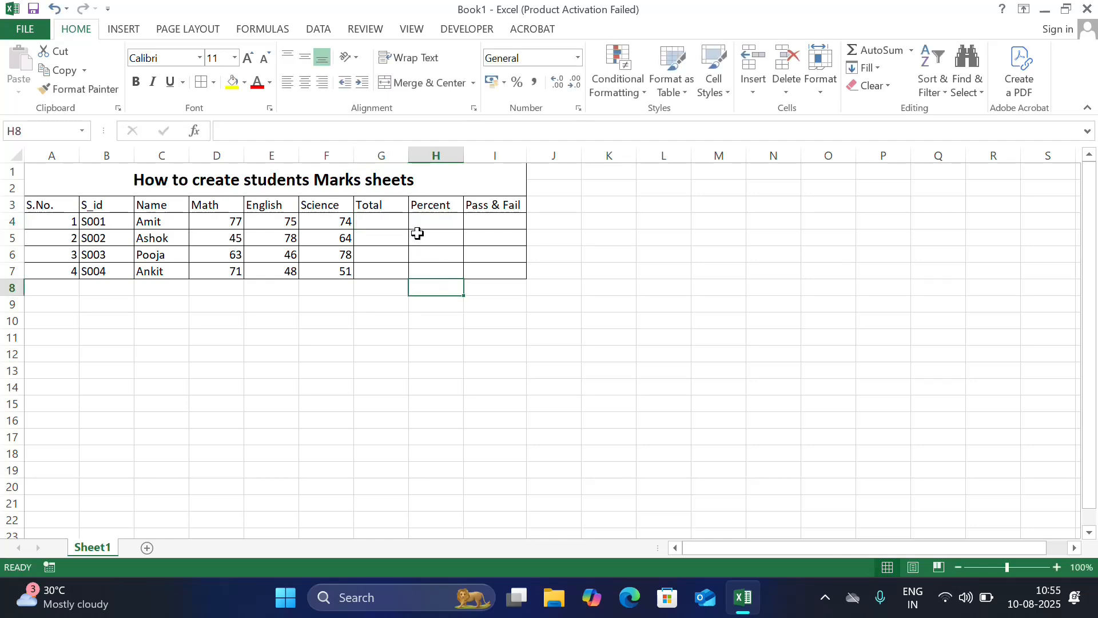
# Sum the first student's Math, English and Science marks in G4 with AutoSum and fill the Total formula down to G7
pyautogui.click(386, 226)
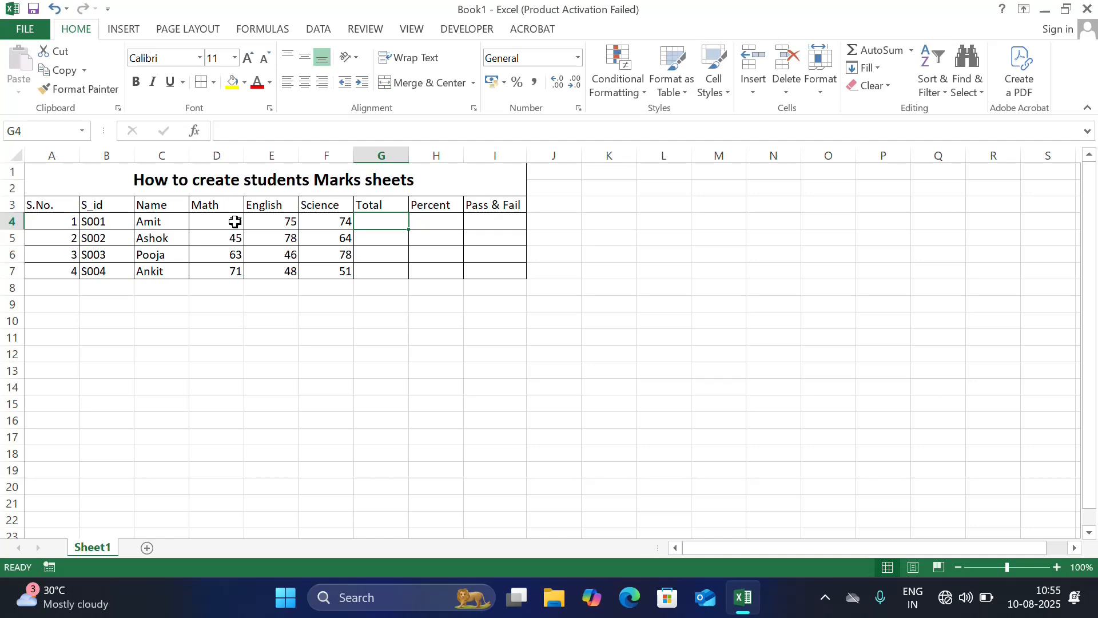
pyautogui.moveTo(235, 222); pyautogui.dragTo(382, 218)
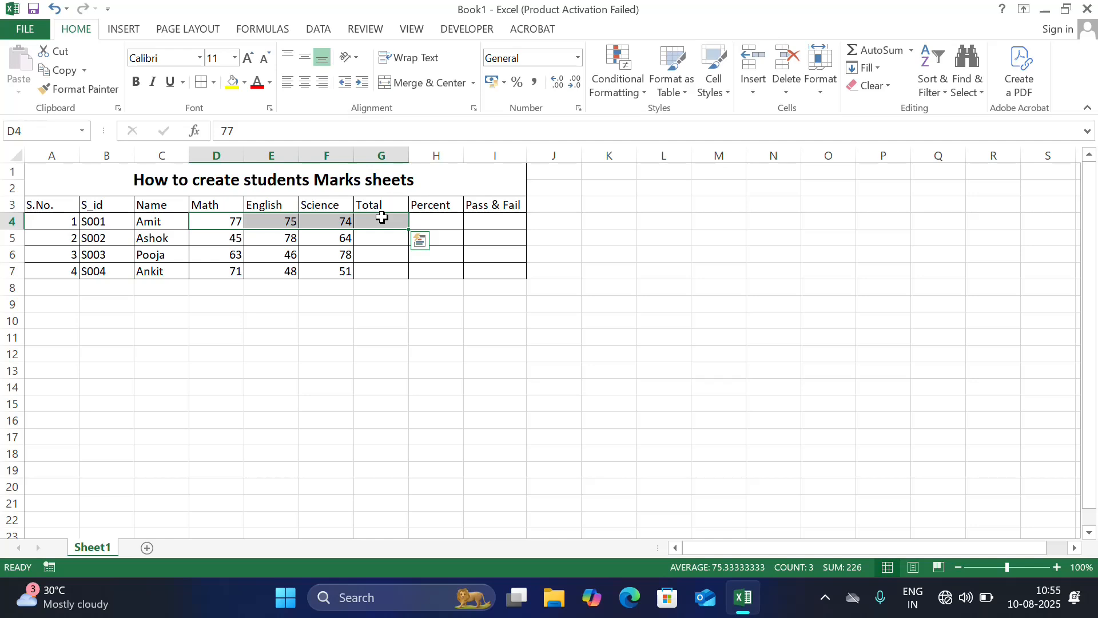
pyautogui.hotkey('alt', '=')
pyautogui.click(458, 243)
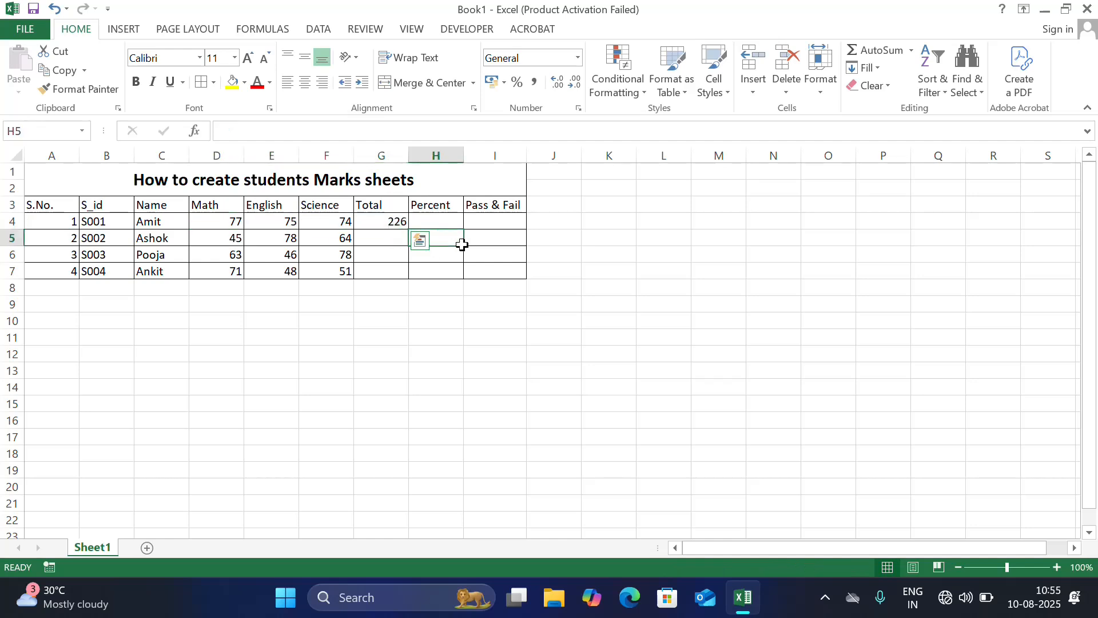
pyautogui.click(402, 224)
pyautogui.moveTo(408, 228); pyautogui.dragTo(407, 279)
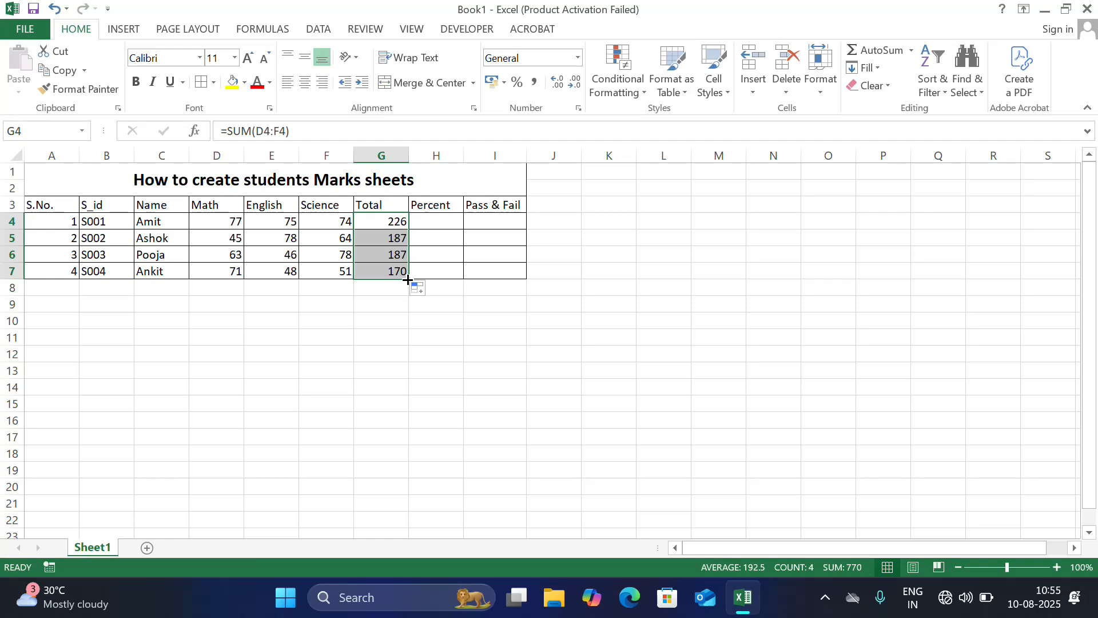
# Enter =G4/3 in H4 under Percent and fill the formula down to H7
pyautogui.click(432, 219)
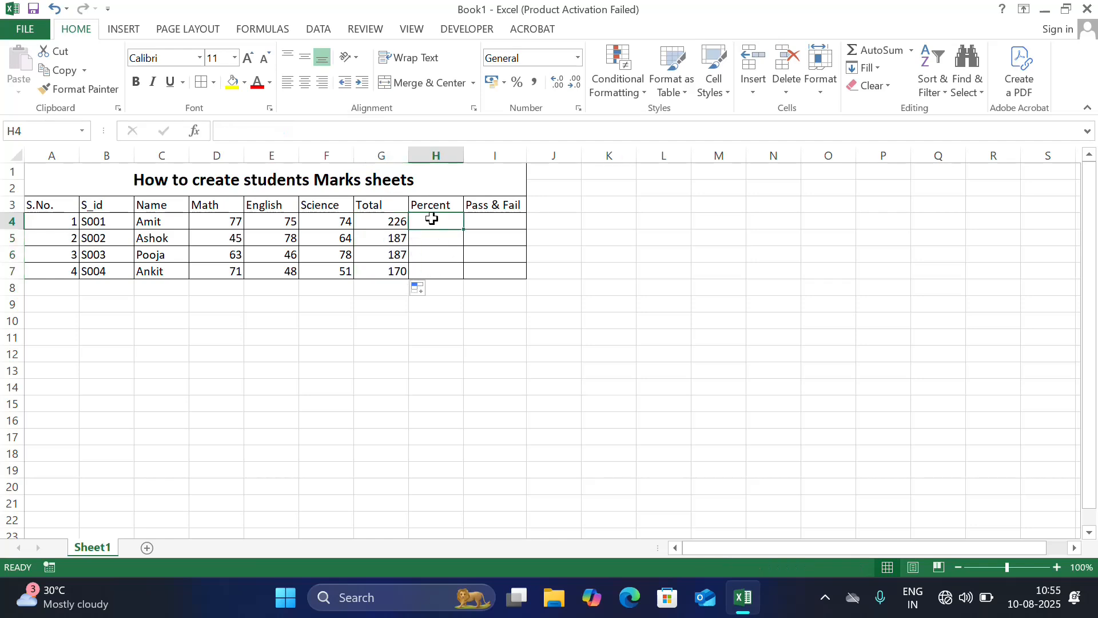
pyautogui.write('=')
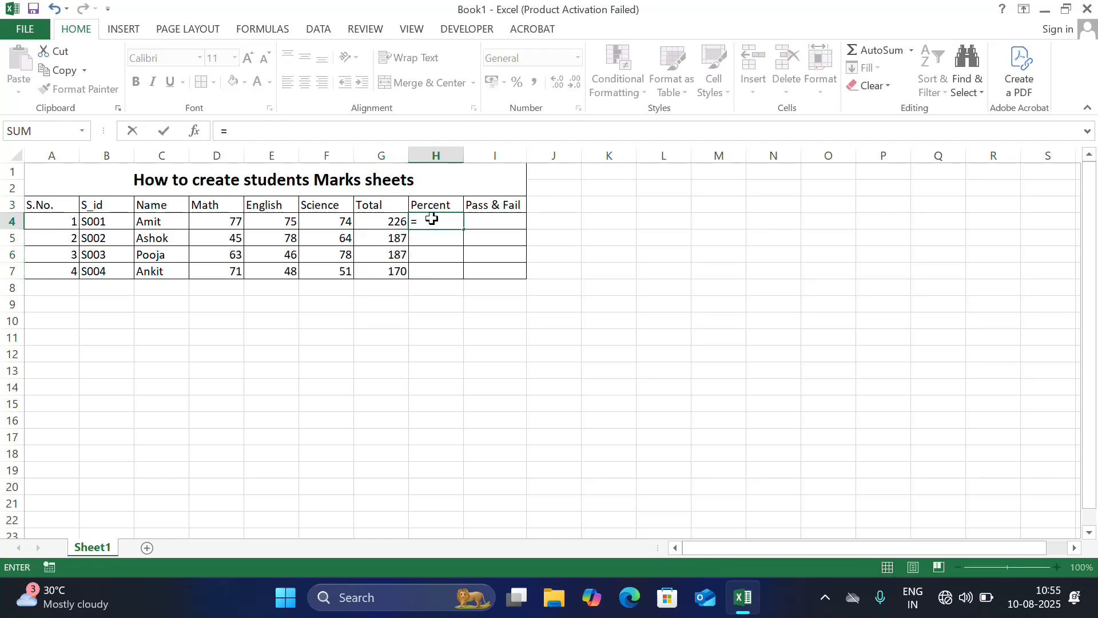
pyautogui.click(392, 221)
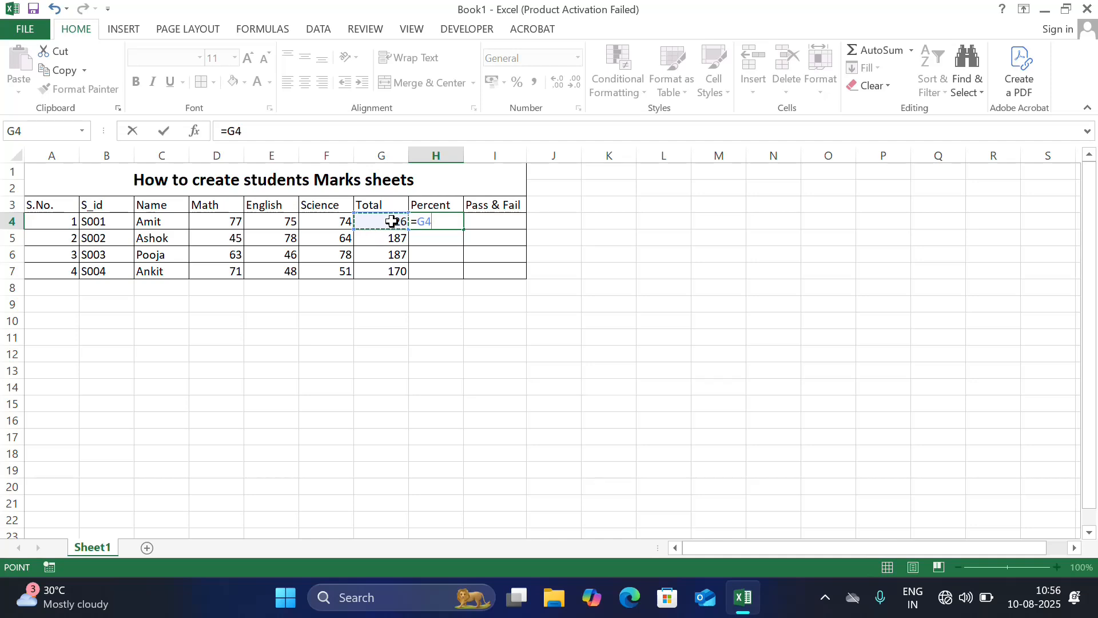
pyautogui.write('/3')
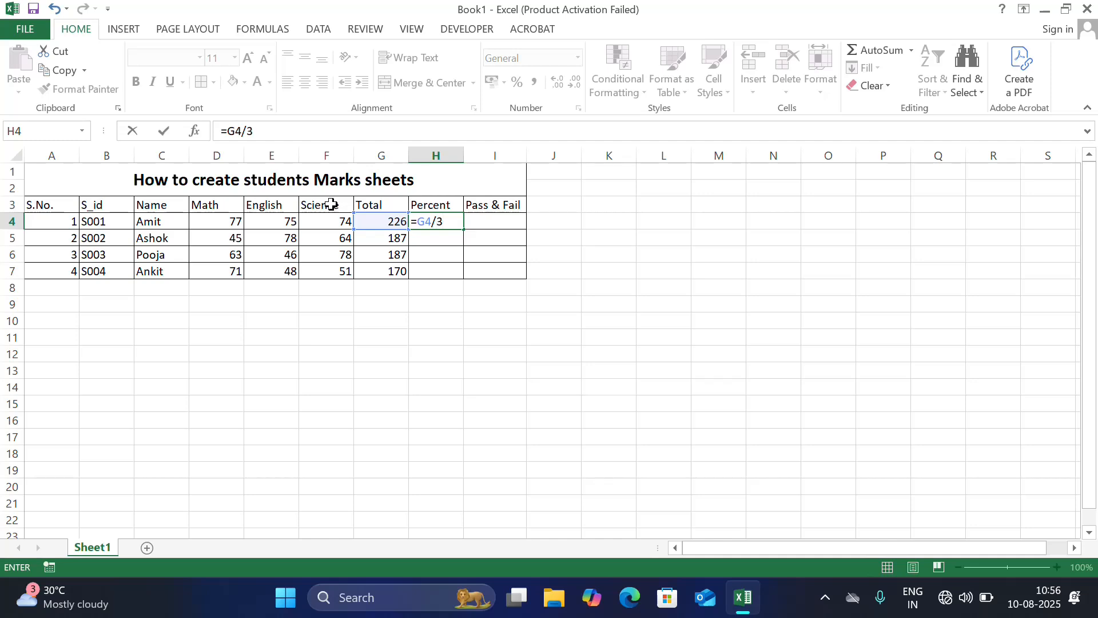
pyautogui.press('Return')
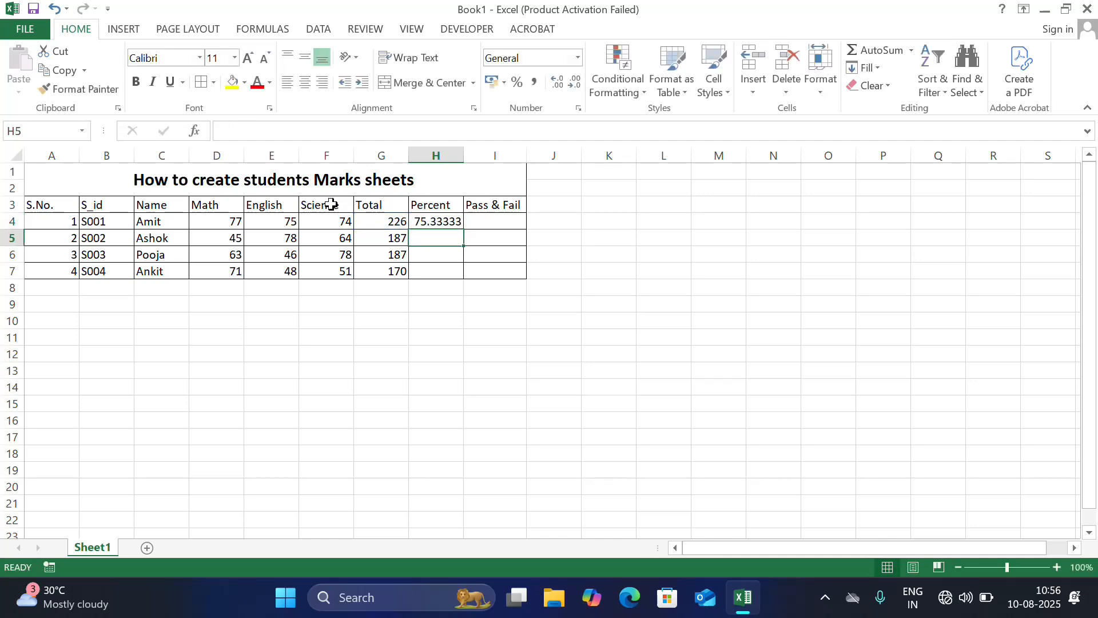
pyautogui.click(418, 219)
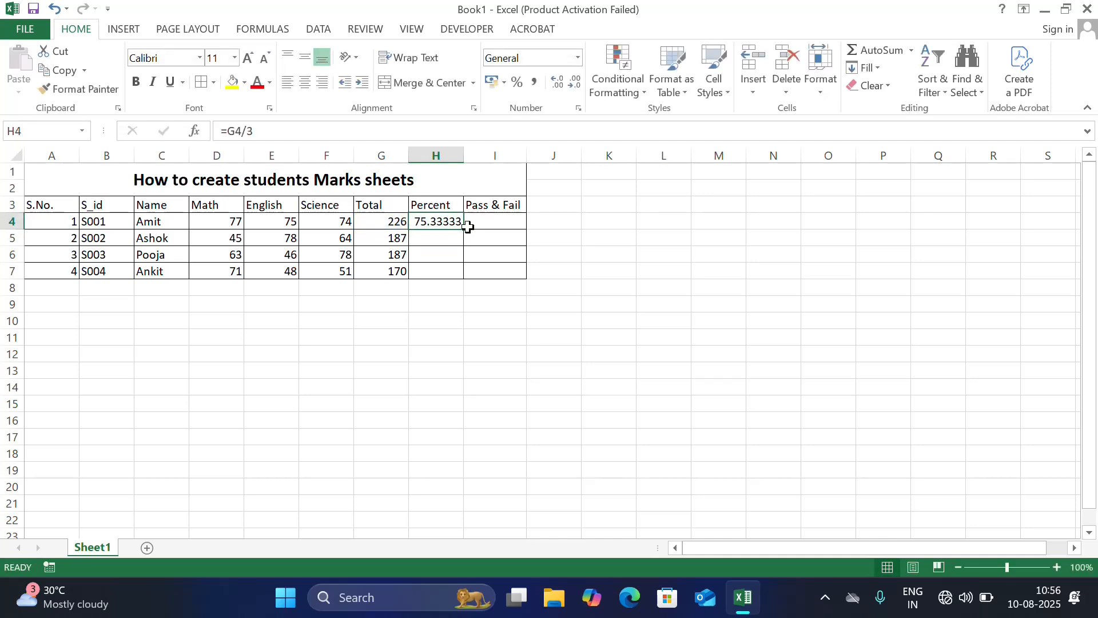
pyautogui.moveTo(462, 226); pyautogui.dragTo(465, 279)
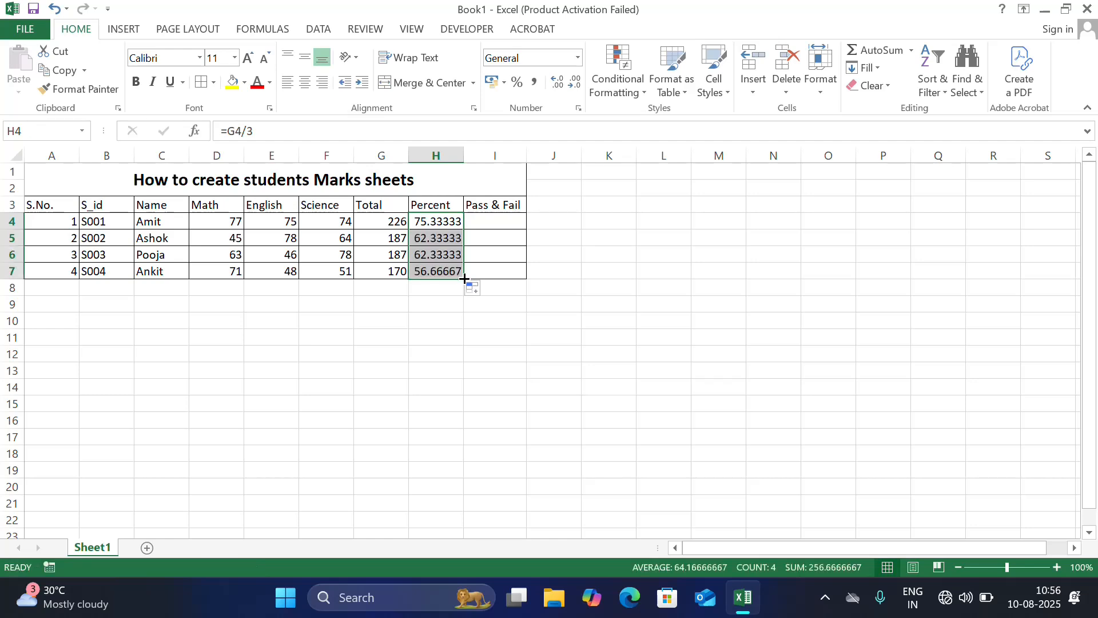
# Enter the check calculation =226*100/300 in H10 and compare it with the Percent formula in H4
pyautogui.click(468, 337)
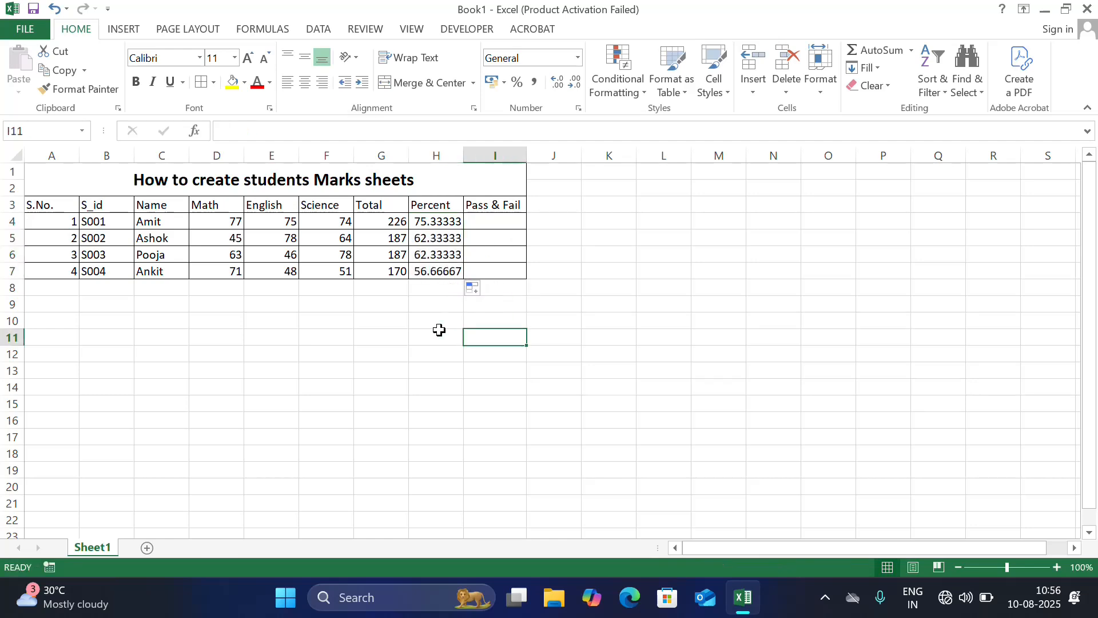
pyautogui.click(428, 318)
pyautogui.write('=')
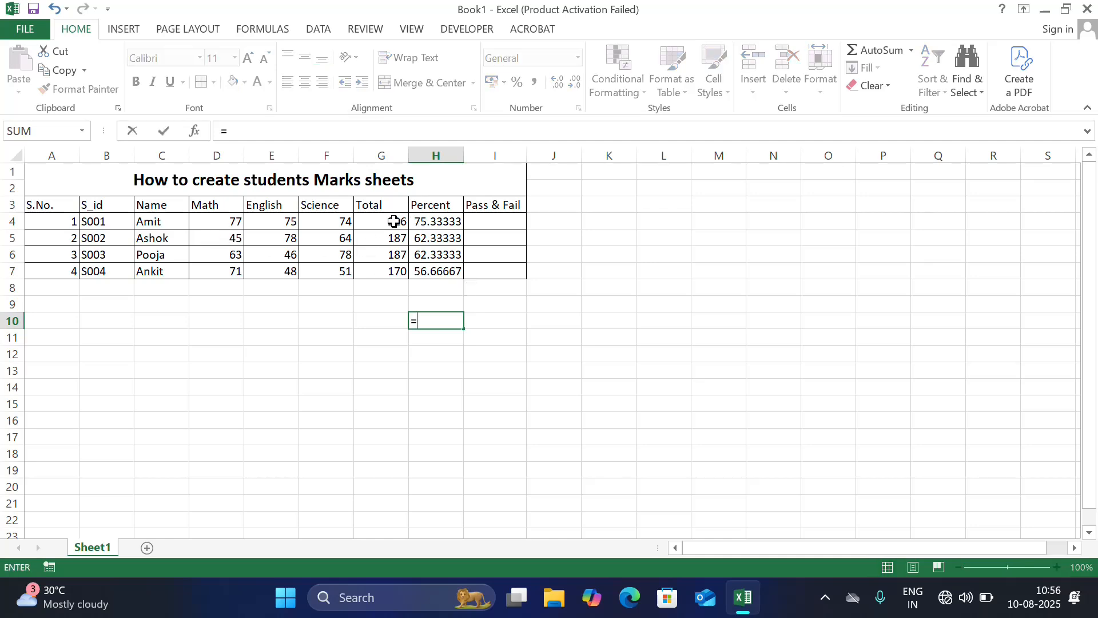
pyautogui.write('226')
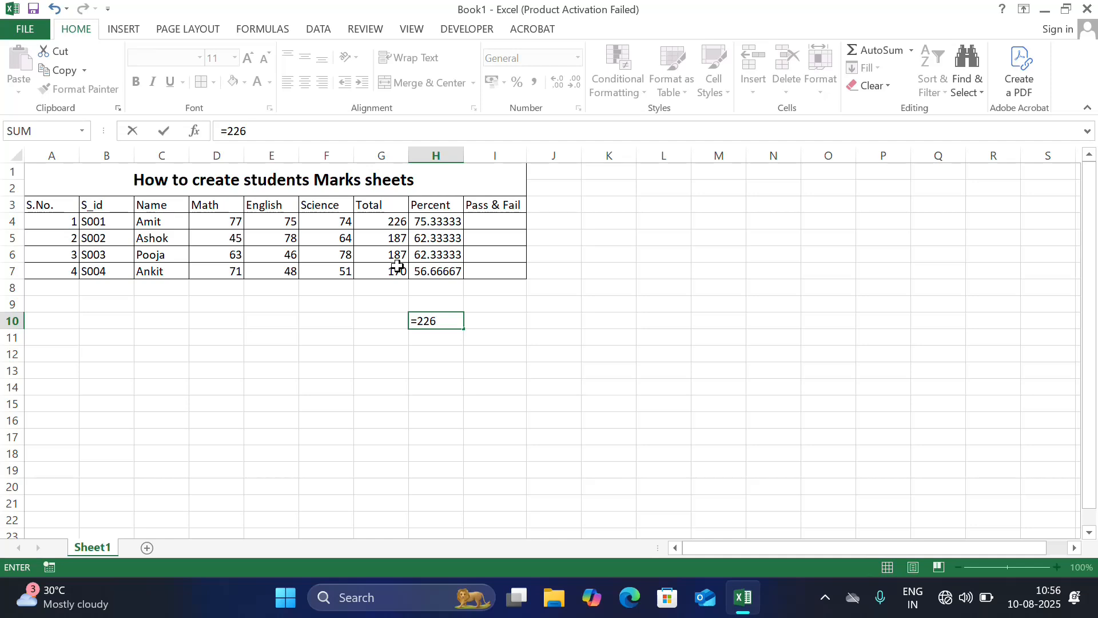
pyautogui.write('00/300')
pyautogui.press('Return')
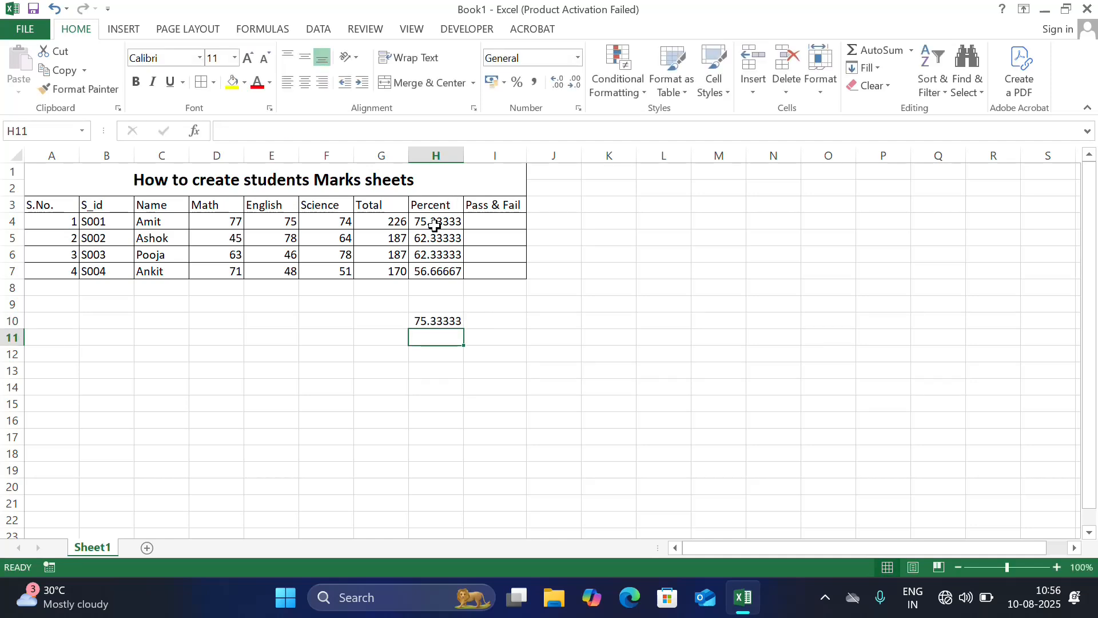
pyautogui.click(426, 320)
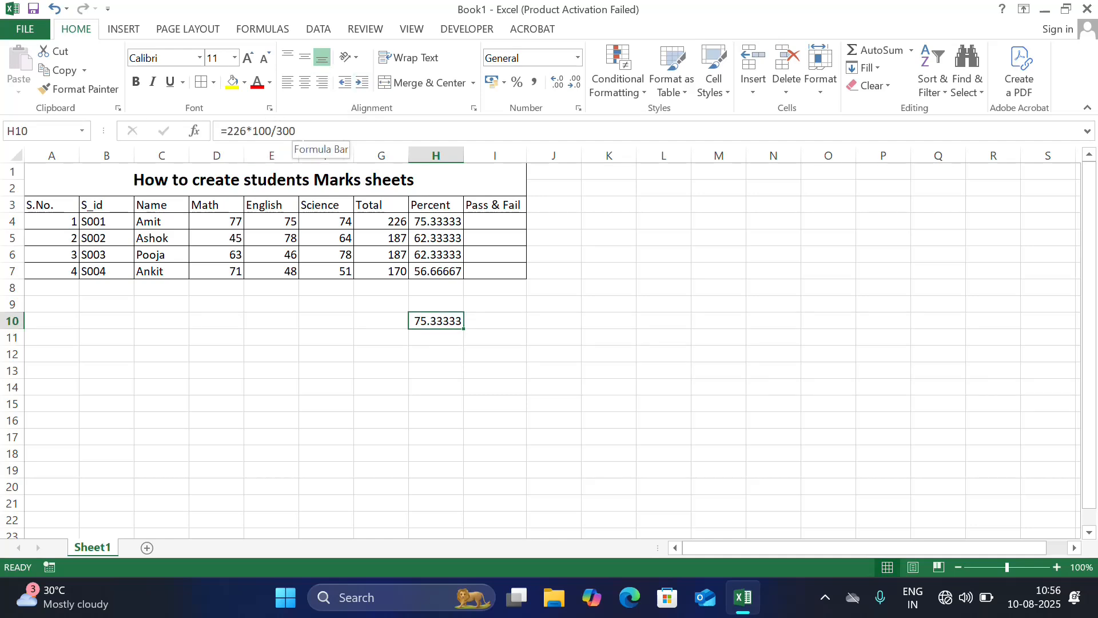
pyautogui.click(431, 223)
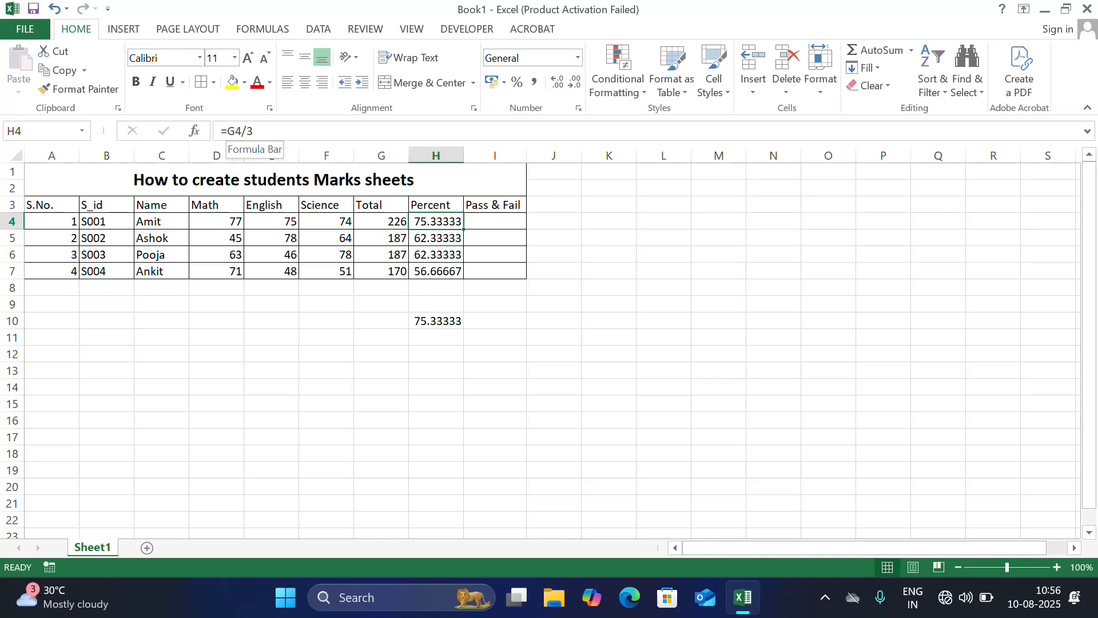
# Enter =IF(H4>=50,"Pass","Fail") in I4 under Pass & Fail and fill it down to I7
pyautogui.click(483, 220)
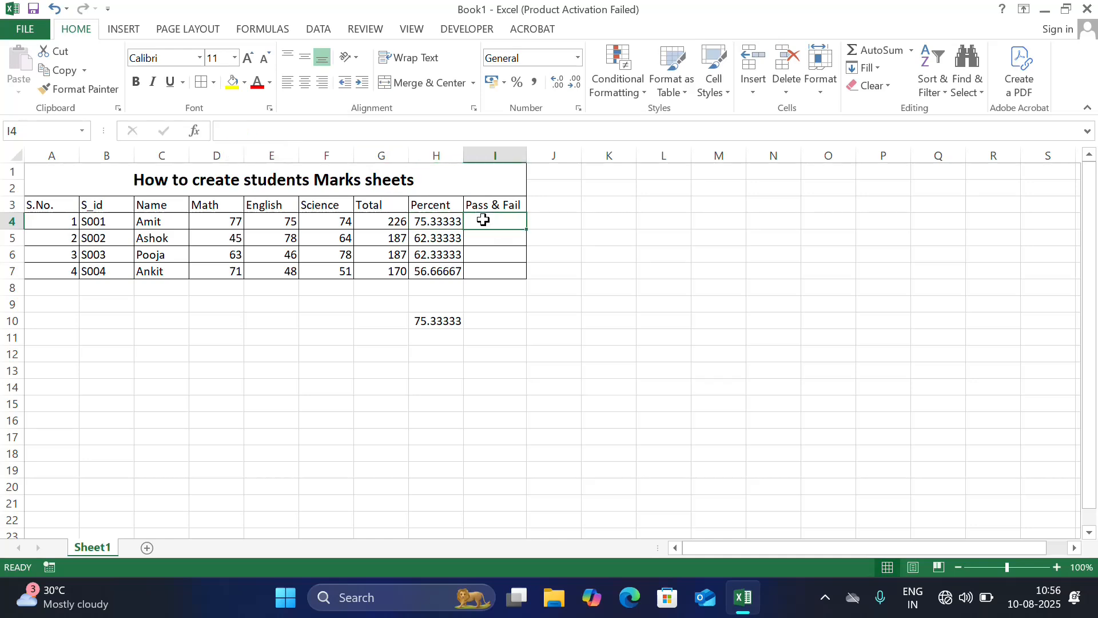
pyautogui.write('=')
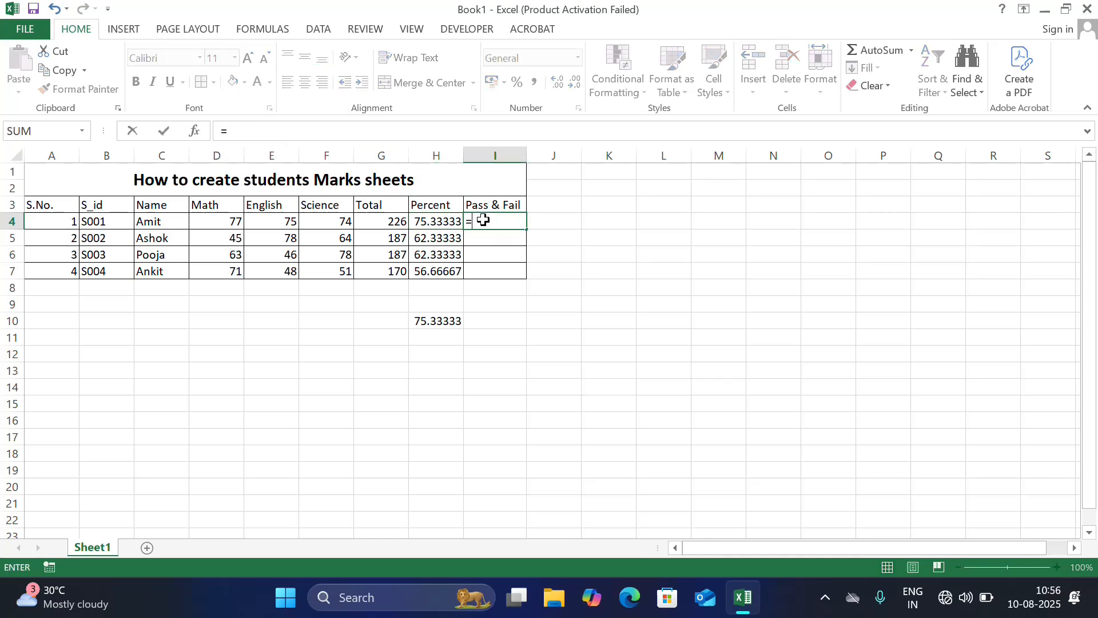
pyautogui.write('IF(')
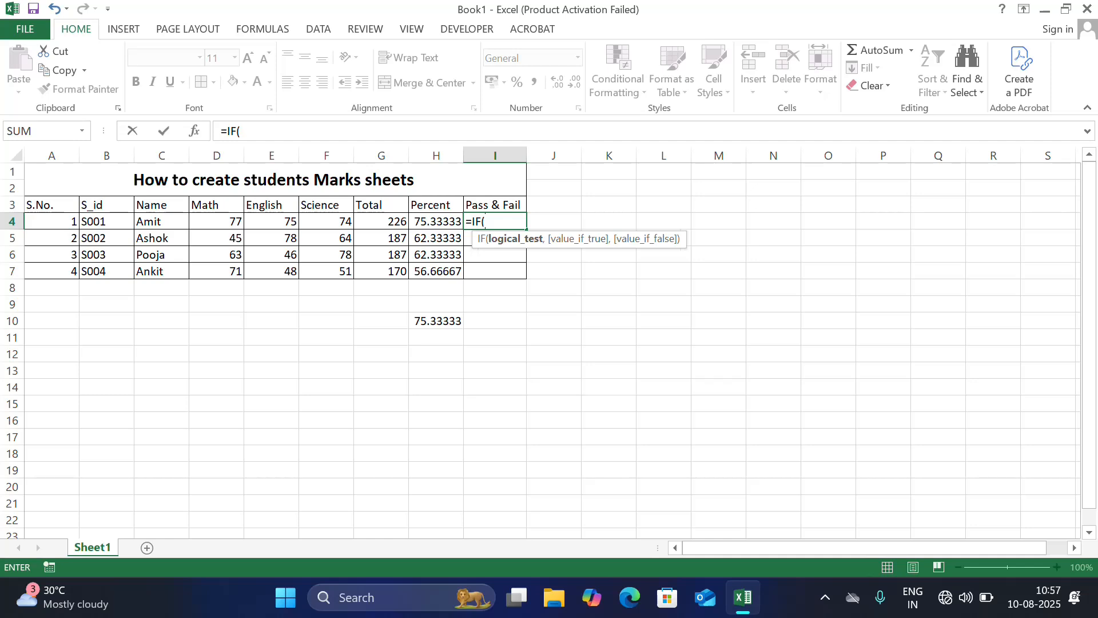
pyautogui.click(433, 219)
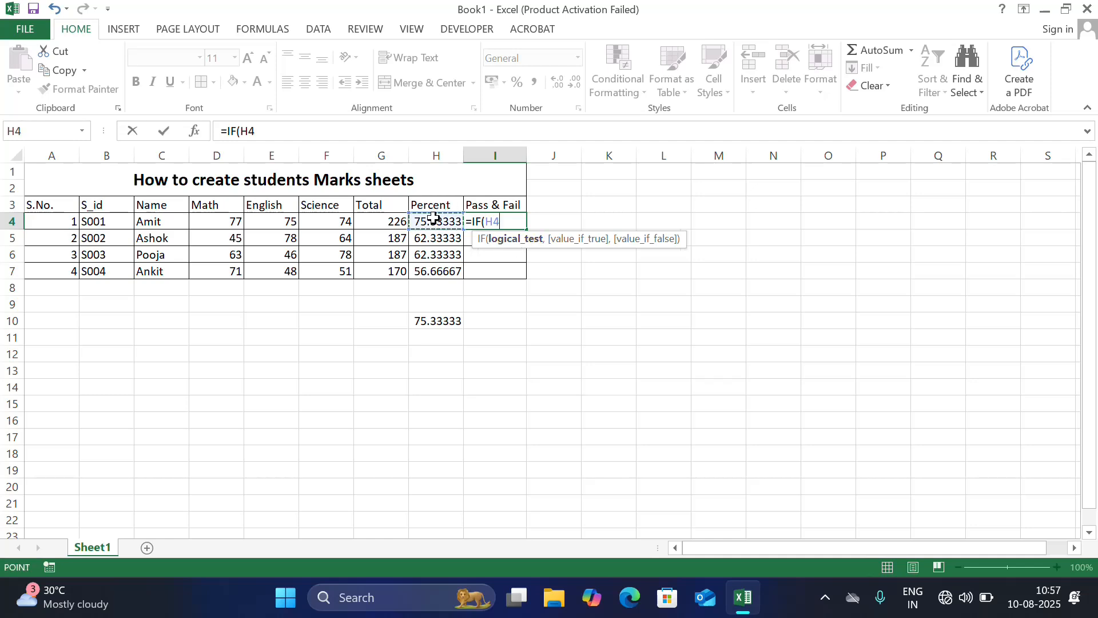
pyautogui.write('>=50,')
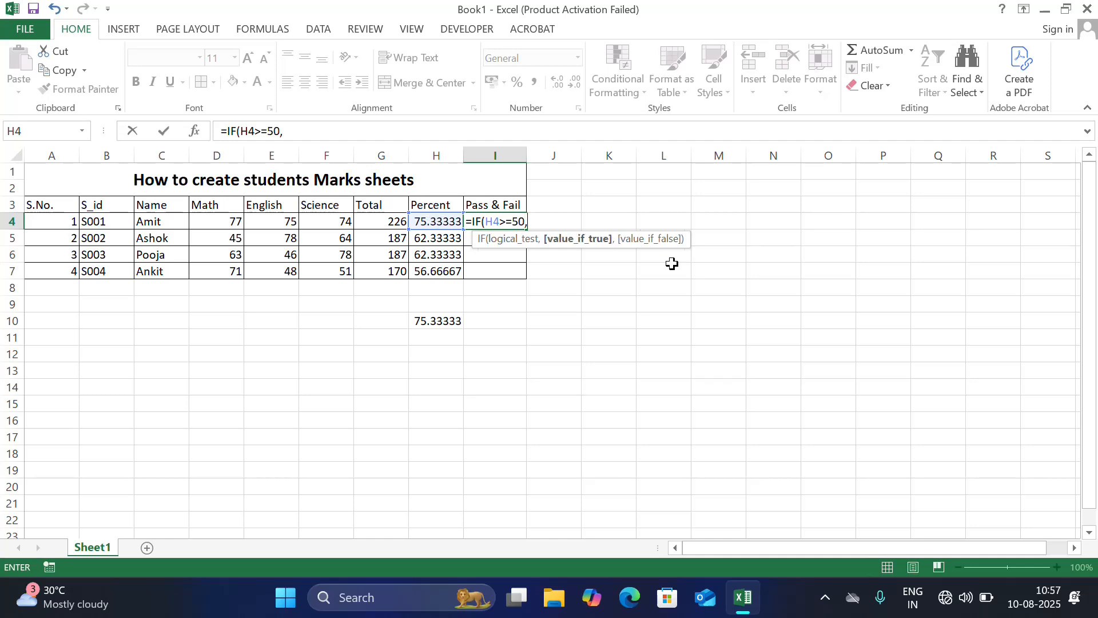
pyautogui.write('"')
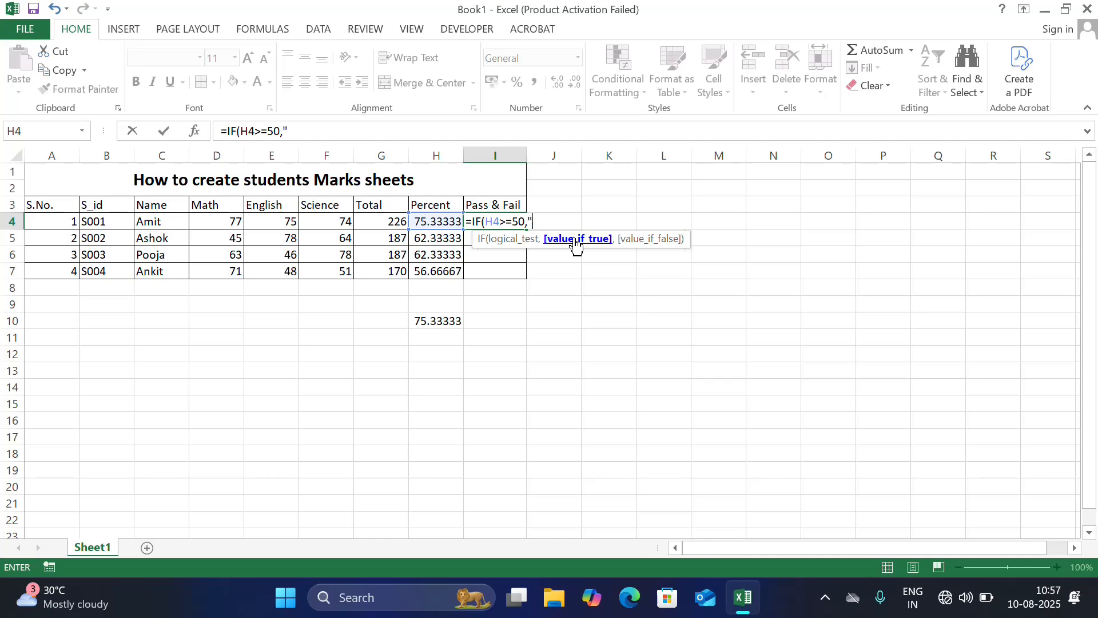
pyautogui.write('Pass",')
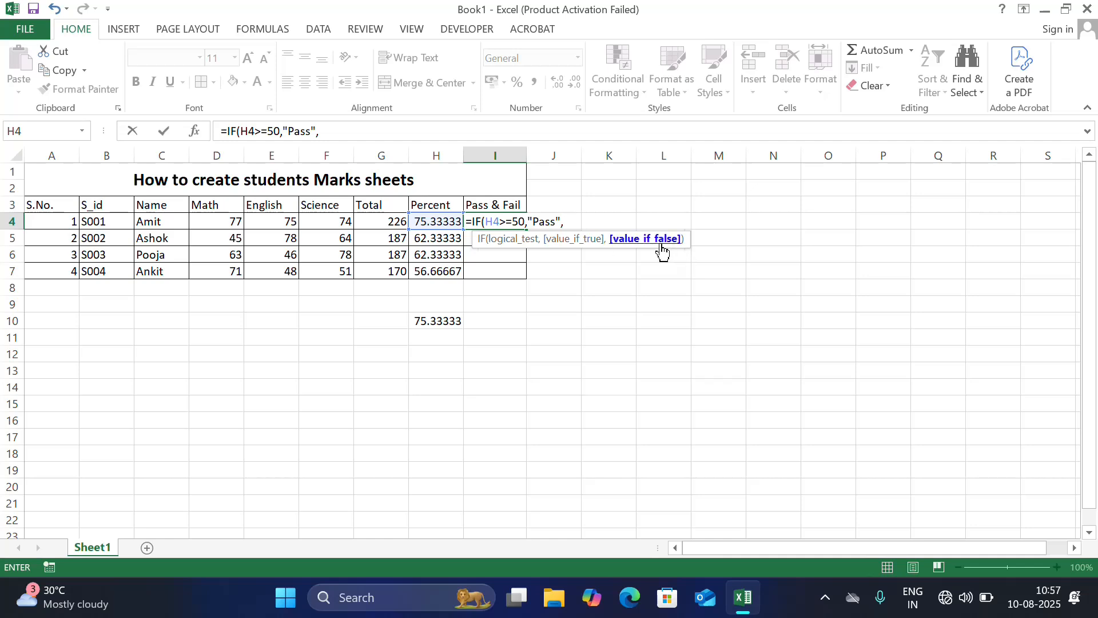
pyautogui.write('"Fail"(')
pyautogui.press('BackSpace')
pyautogui.write(')')
pyautogui.press('Return')
pyautogui.click(517, 225)
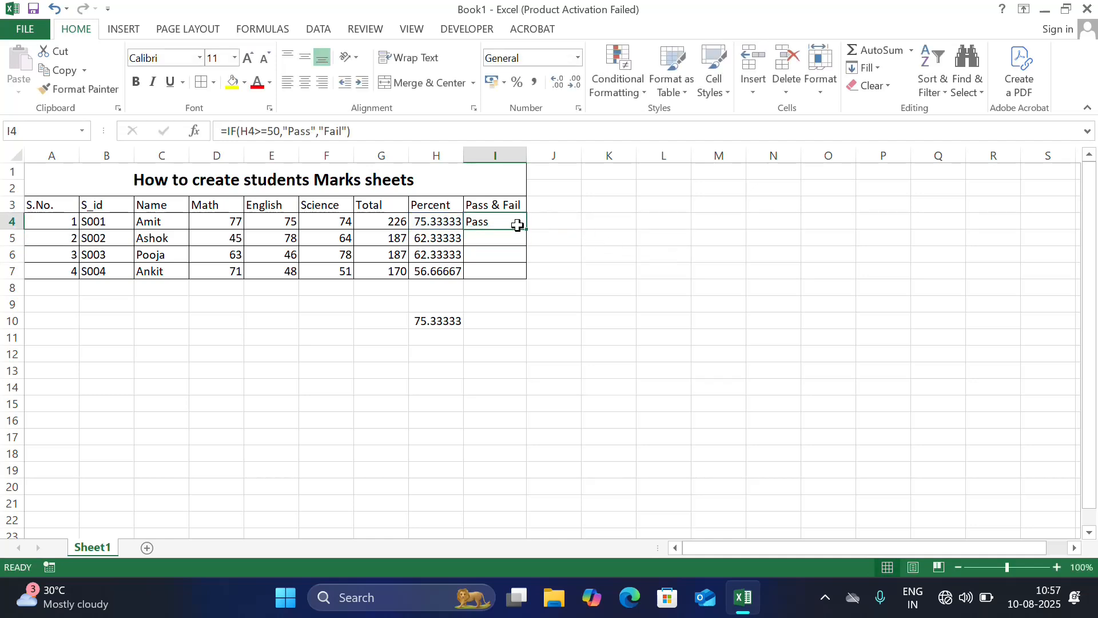
pyautogui.moveTo(524, 227); pyautogui.dragTo(534, 286)
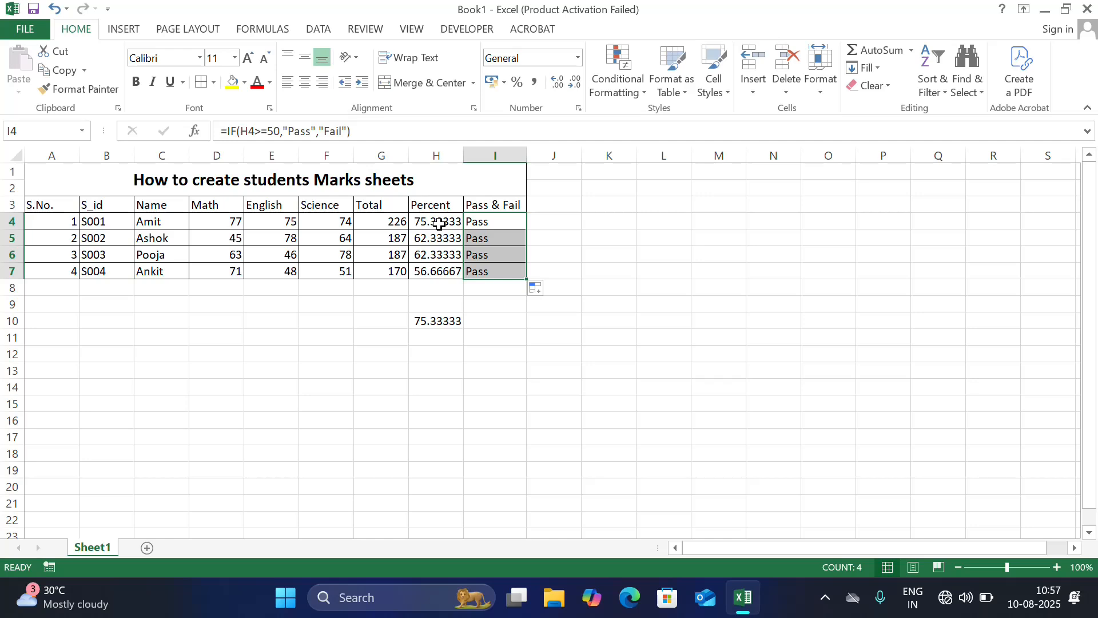
# Change the fourth student's Math mark in D7 to 34 and check the Percent and Pass & Fail cells in that row
pyautogui.click(227, 271)
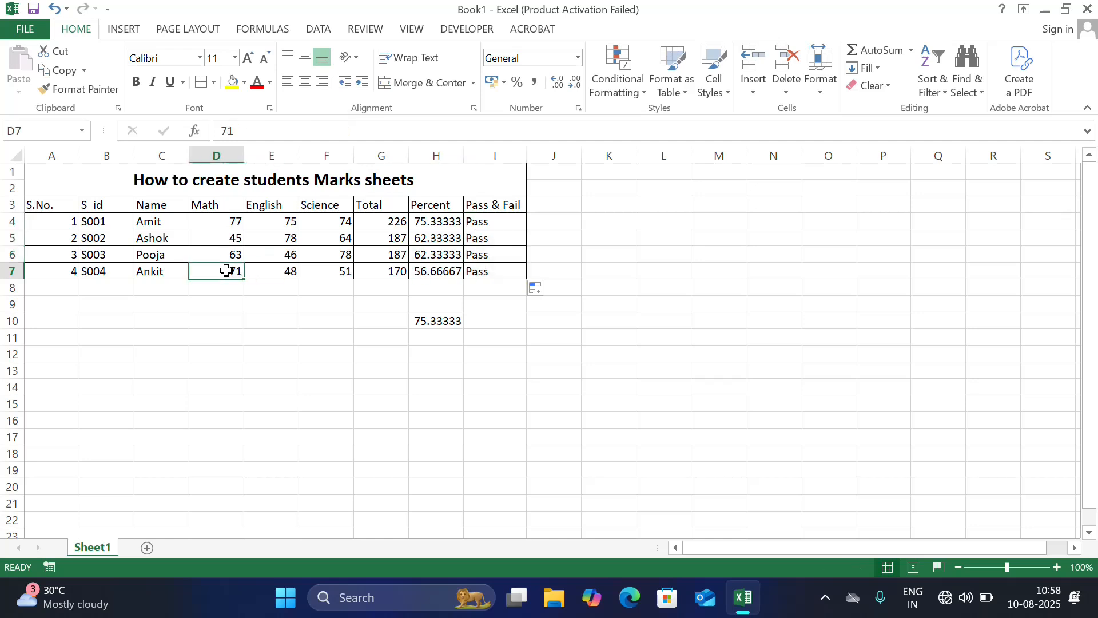
pyautogui.write('34')
pyautogui.press('Return')
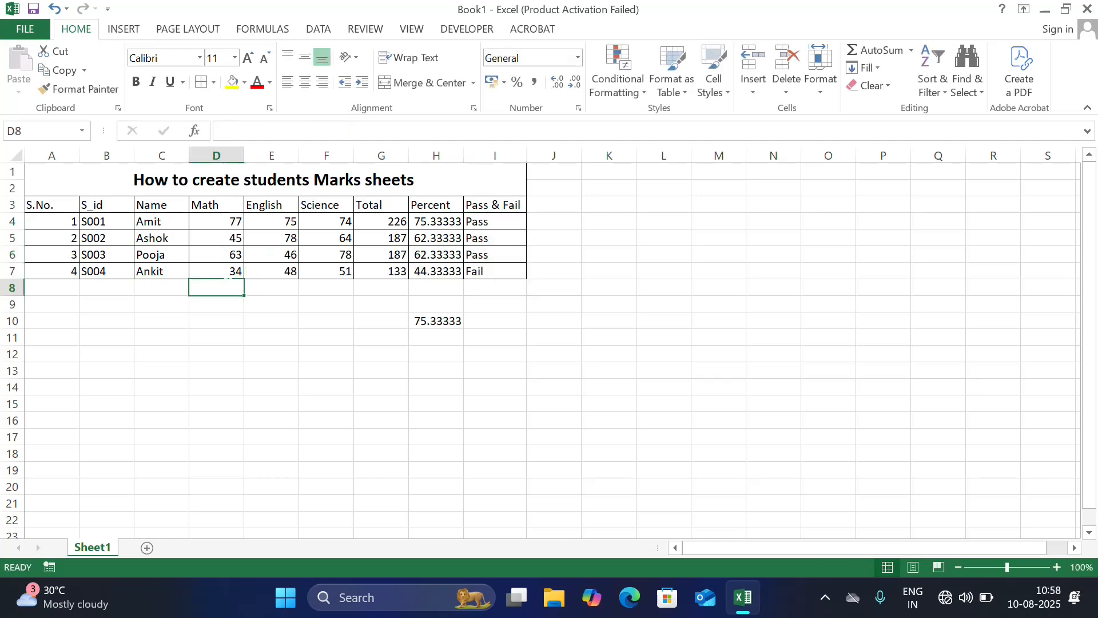
pyautogui.click(437, 270)
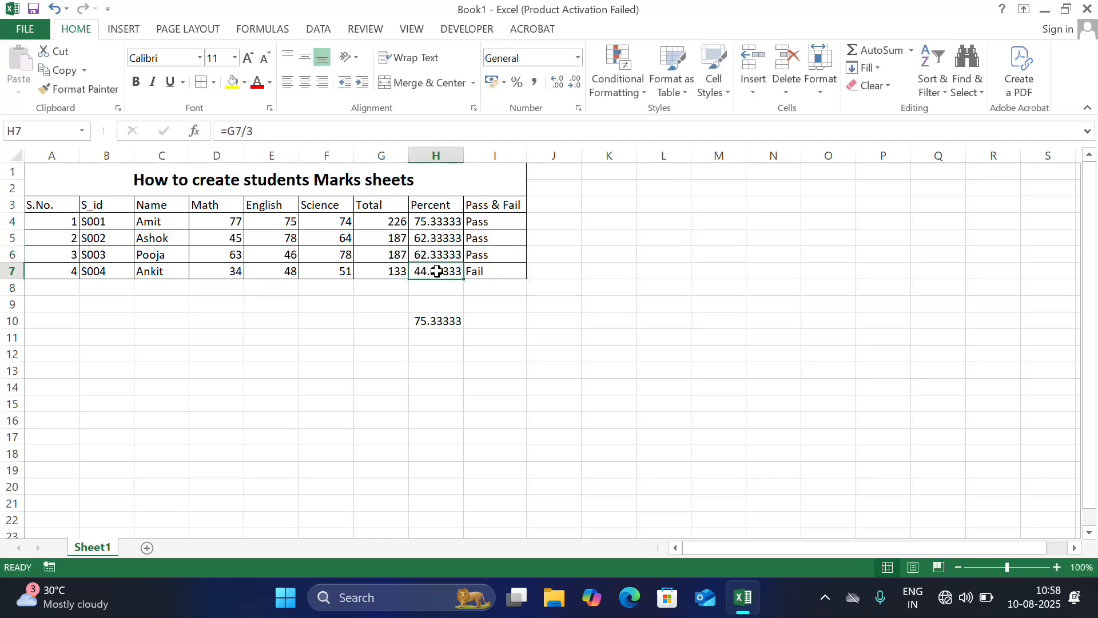
pyautogui.click(483, 271)
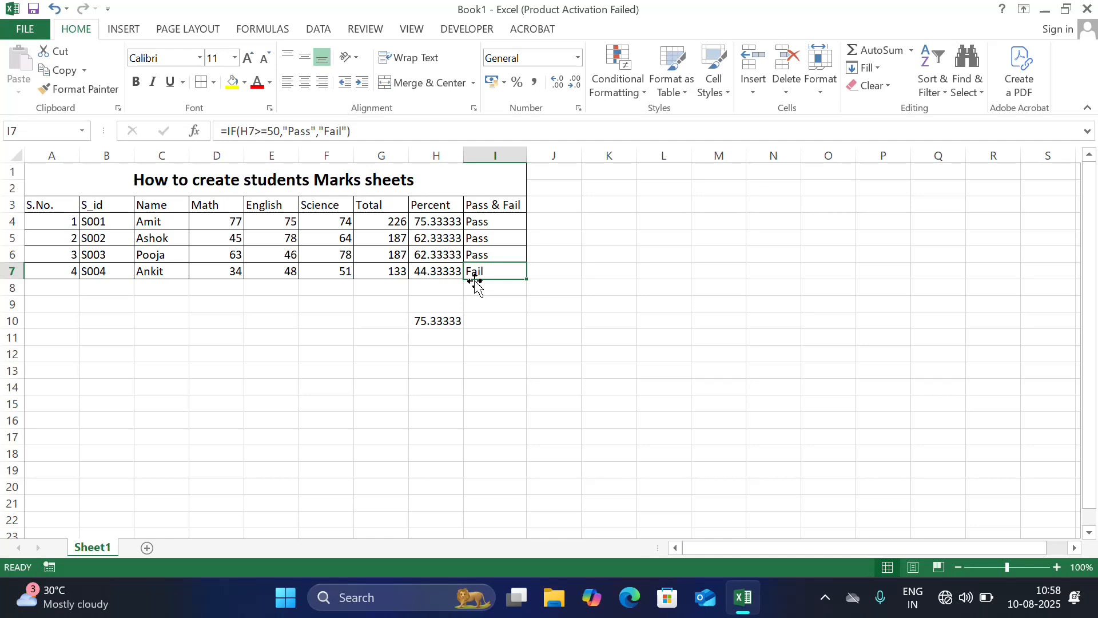
pyautogui.click(566, 262)
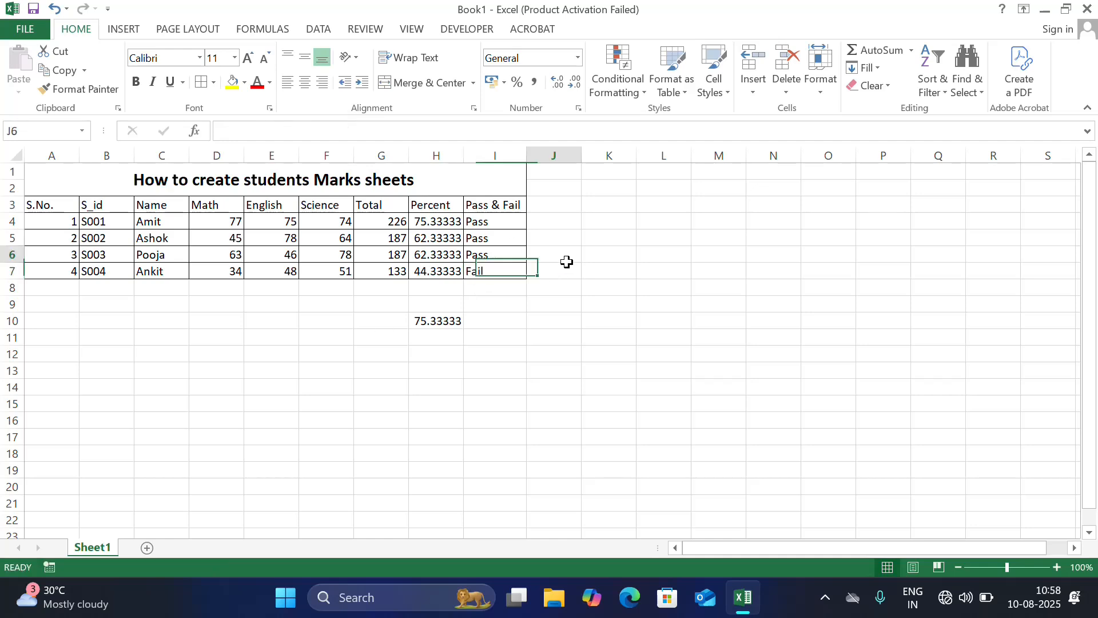